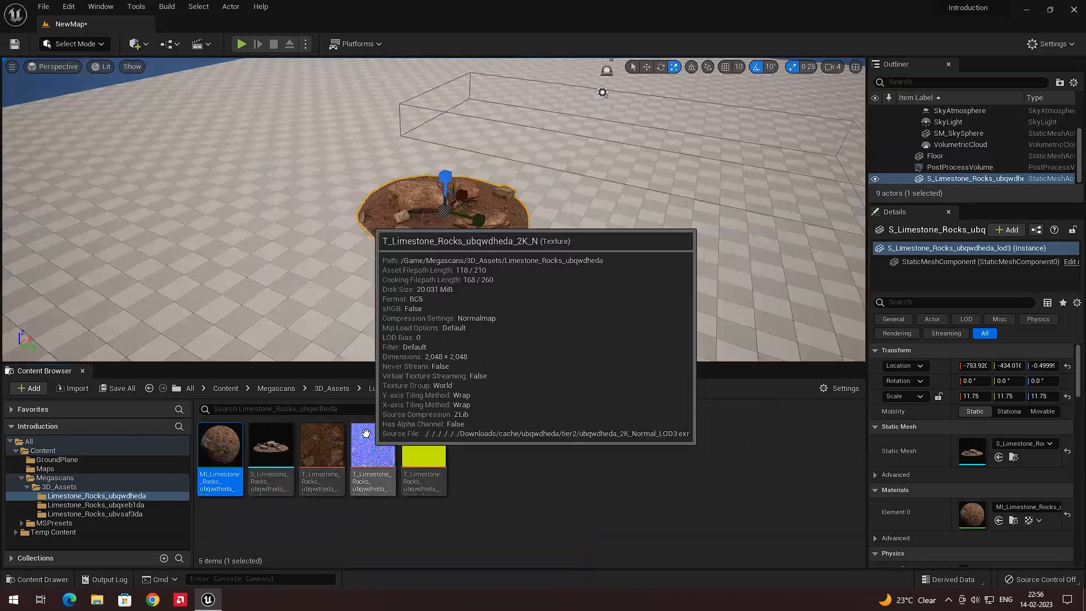
Locate the selected rock's material instance in the Content Browser and open it to inspect its parameters
left_click(134, 512)
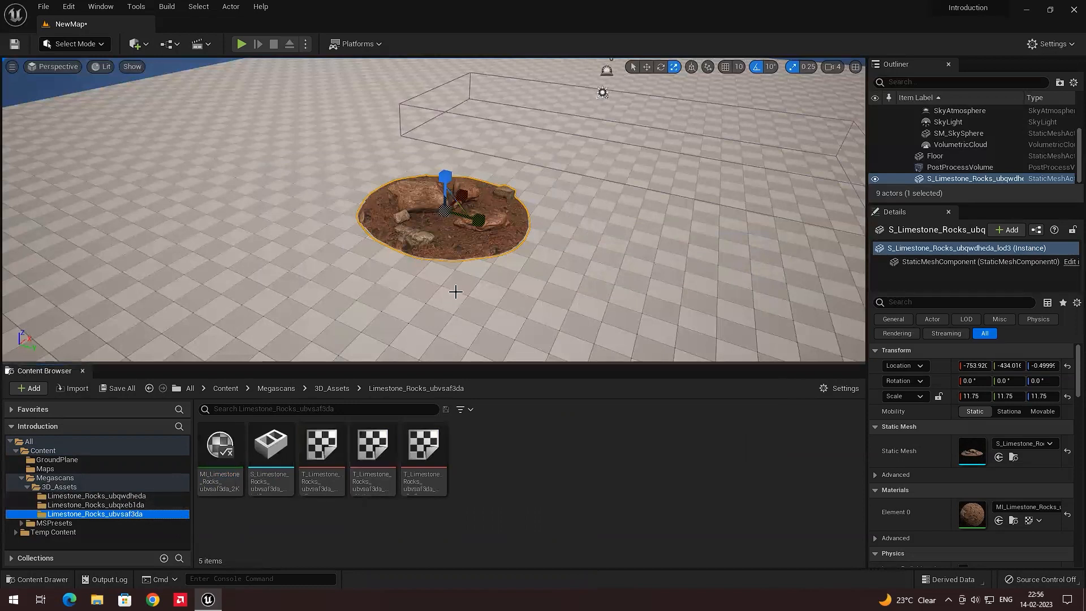
left_click(462, 243)
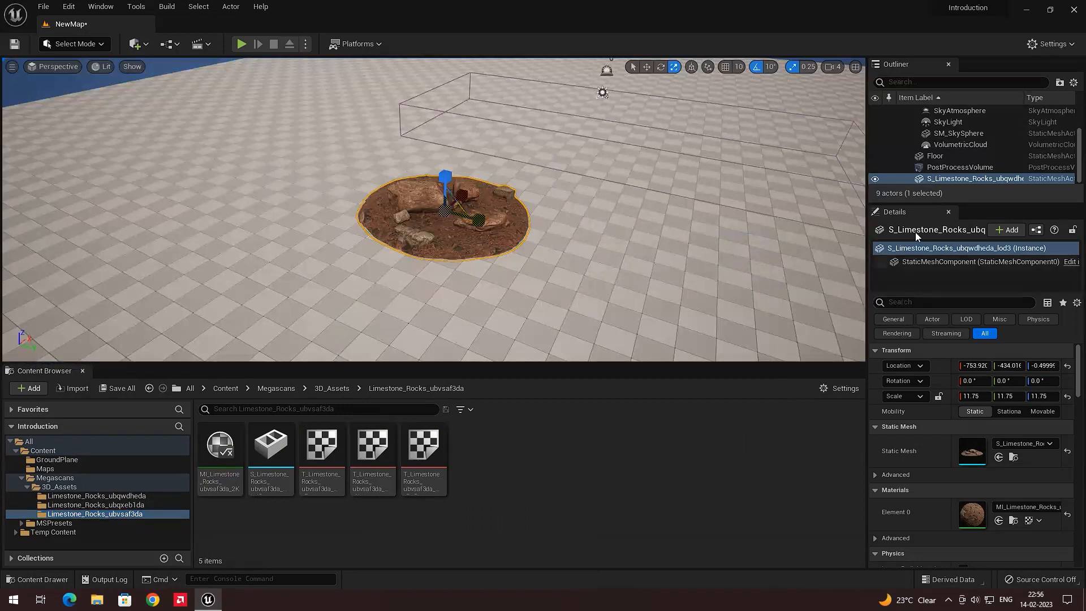
scroll(941, 484, "down", 1)
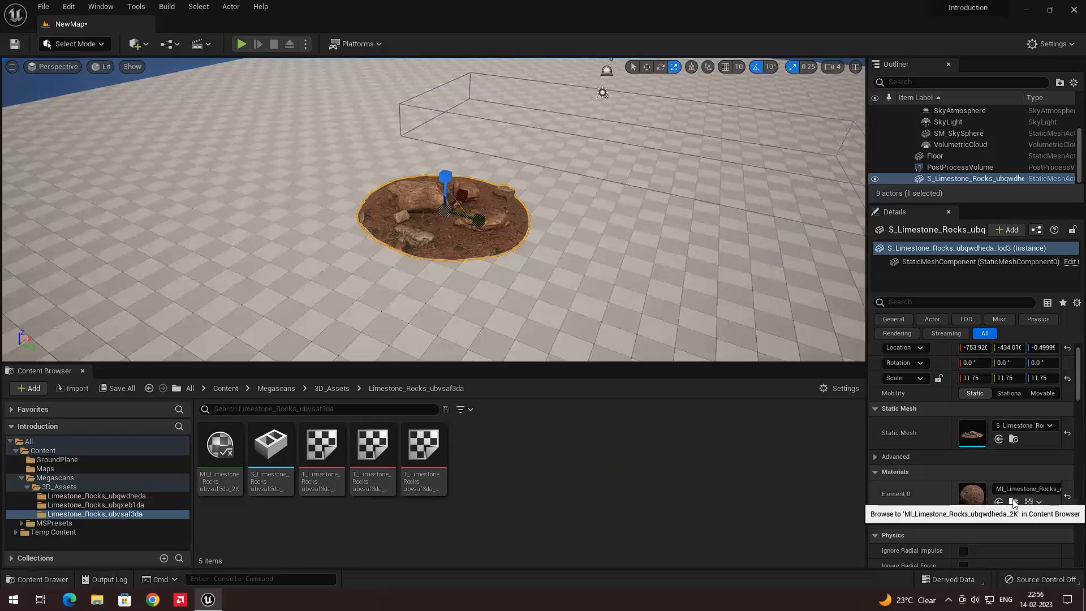
left_click(1014, 503)
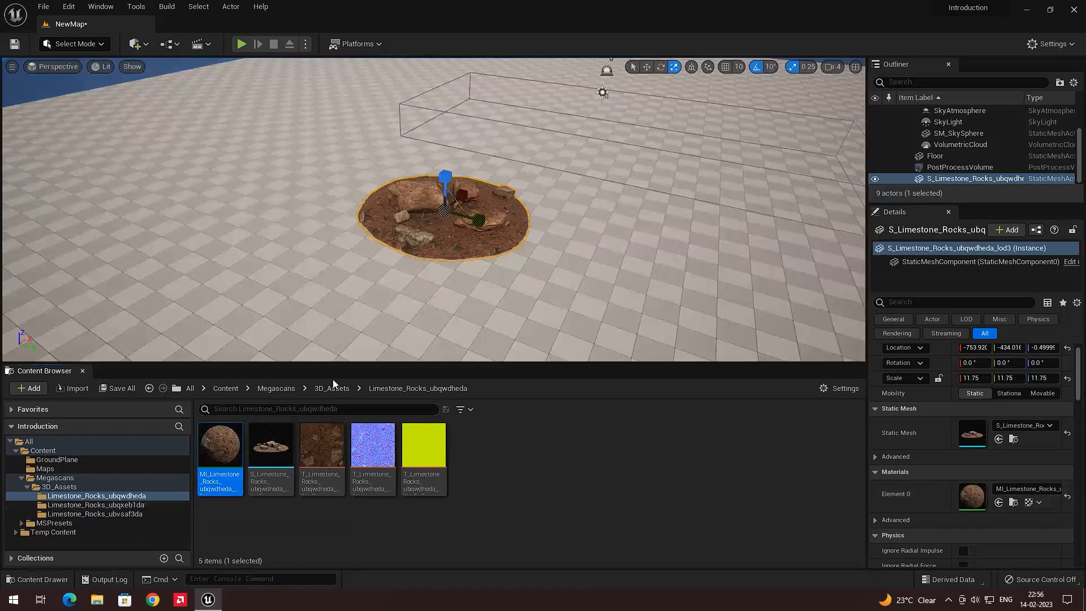
double_click(232, 445)
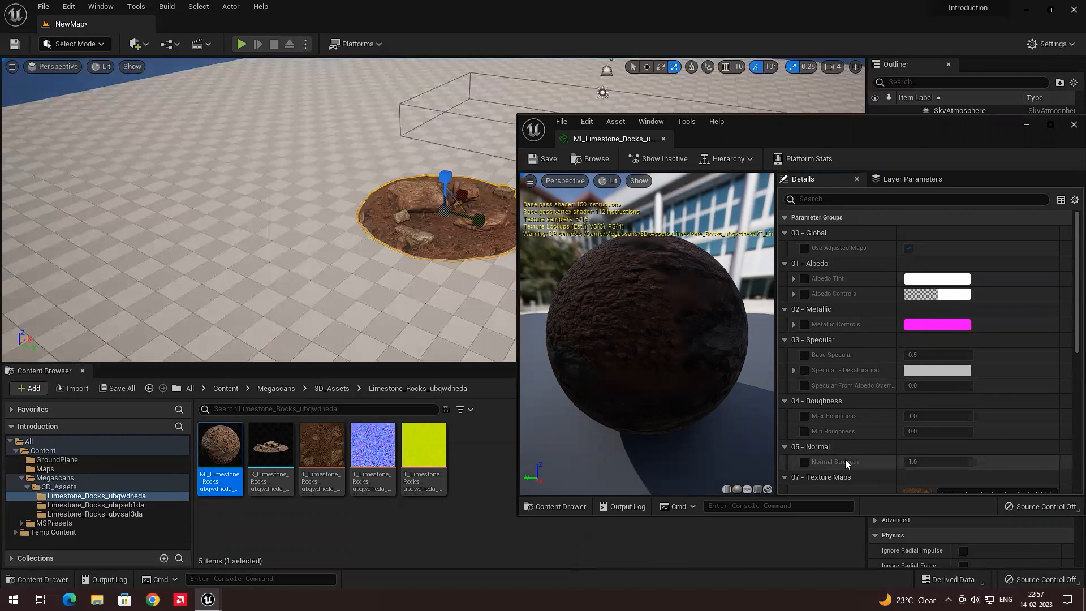
Inspect the rock closely in the viewport and browse the other Megascans rock folders
key("w")
right_click_drag(433, 216, 448, 233)
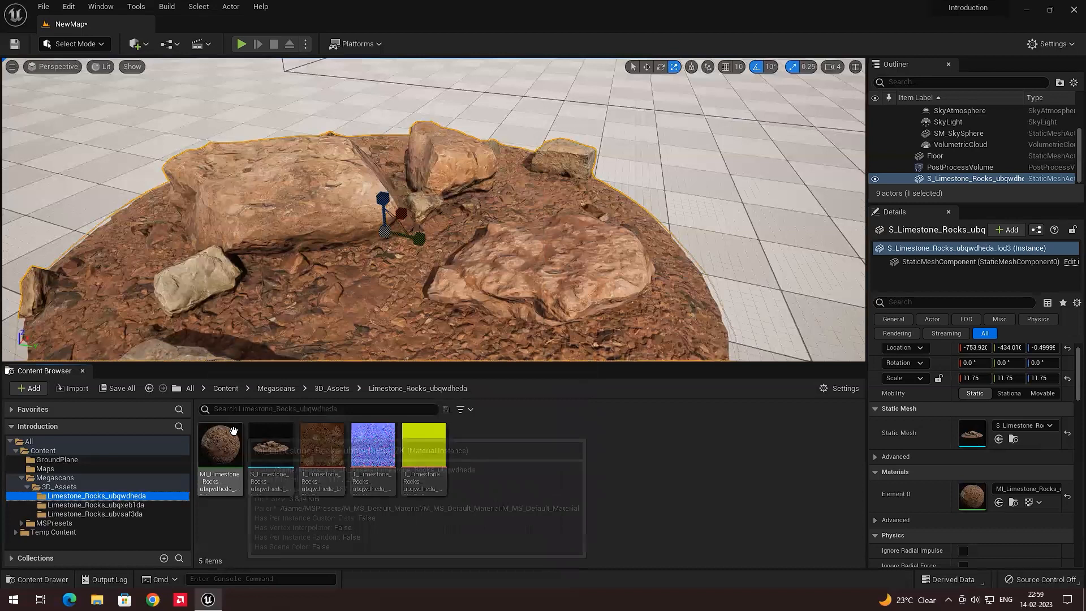
left_click(151, 504)
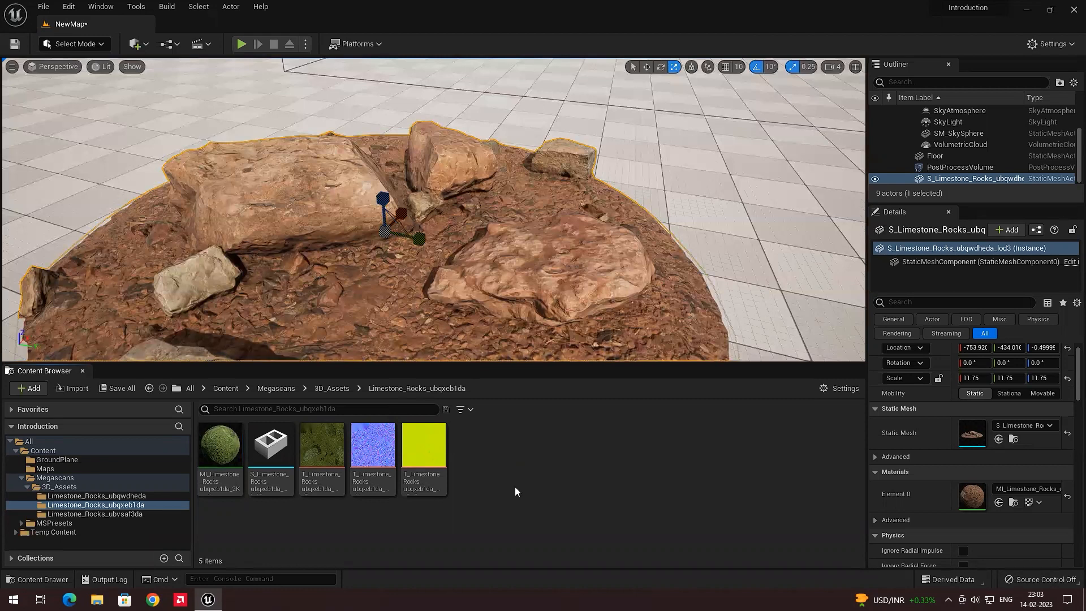
left_click(15, 450)
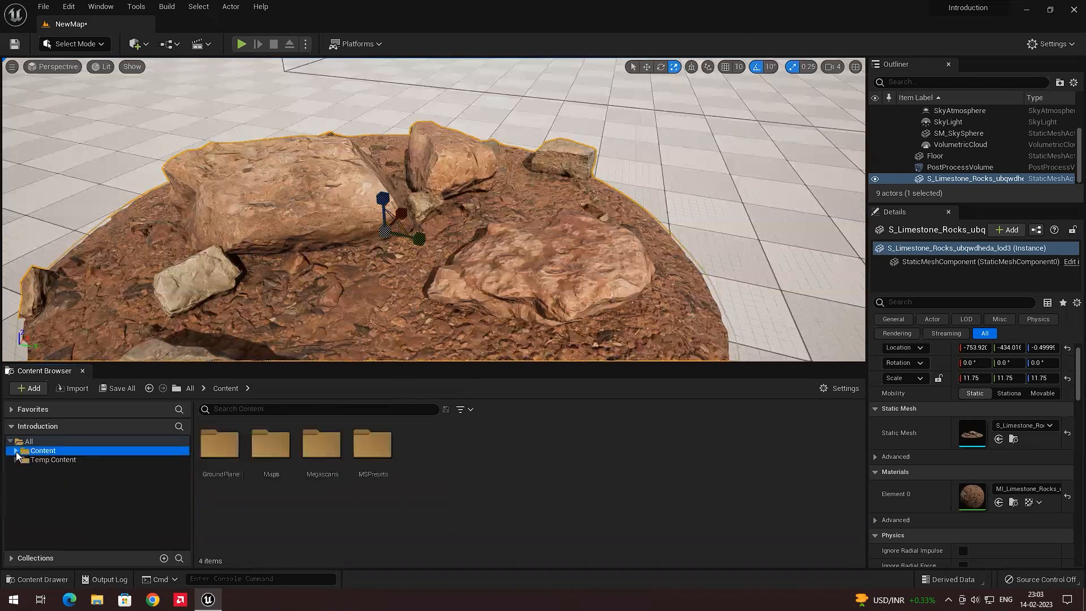
Create a new folder named Materials in the Content folder
right_click(452, 461)
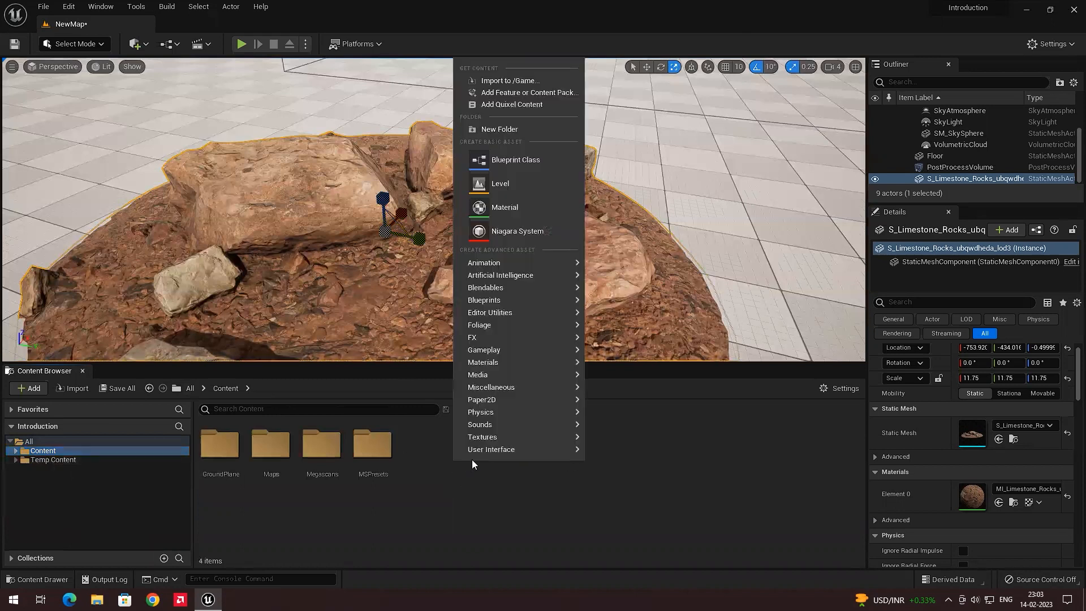
left_click(509, 130)
type("Mate")
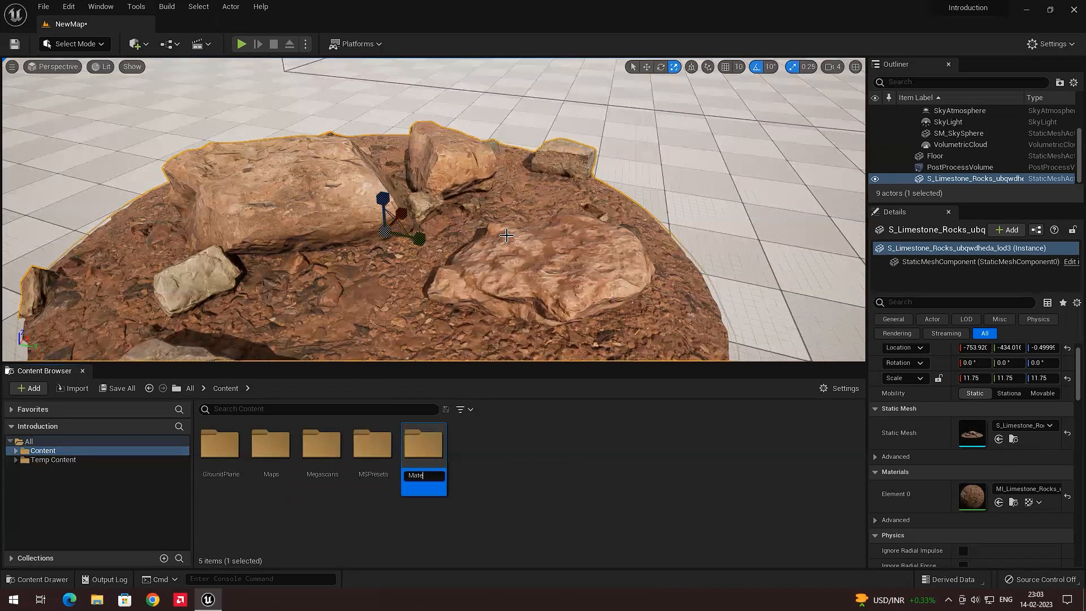
type("rials")
key("Return")
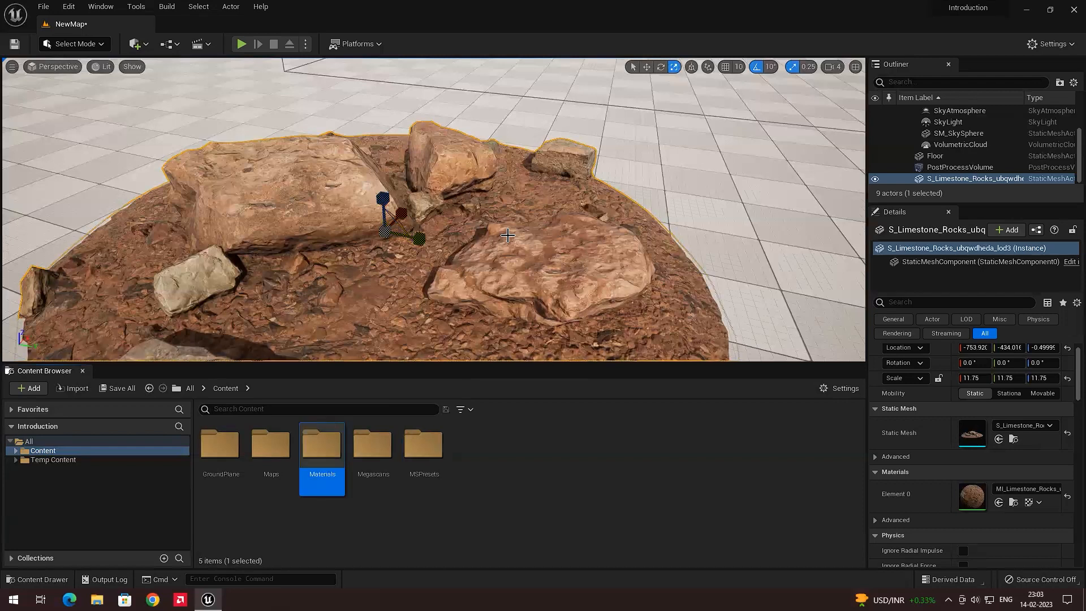
Inside the Materials folder, create a new Material named M_Basic
double_click(319, 444)
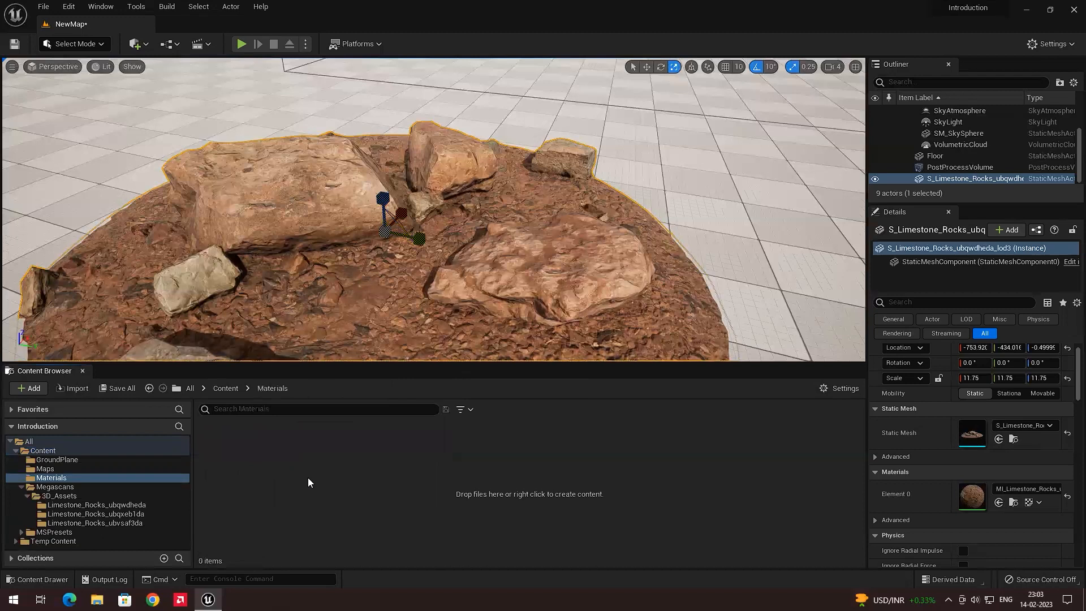
right_click(307, 482)
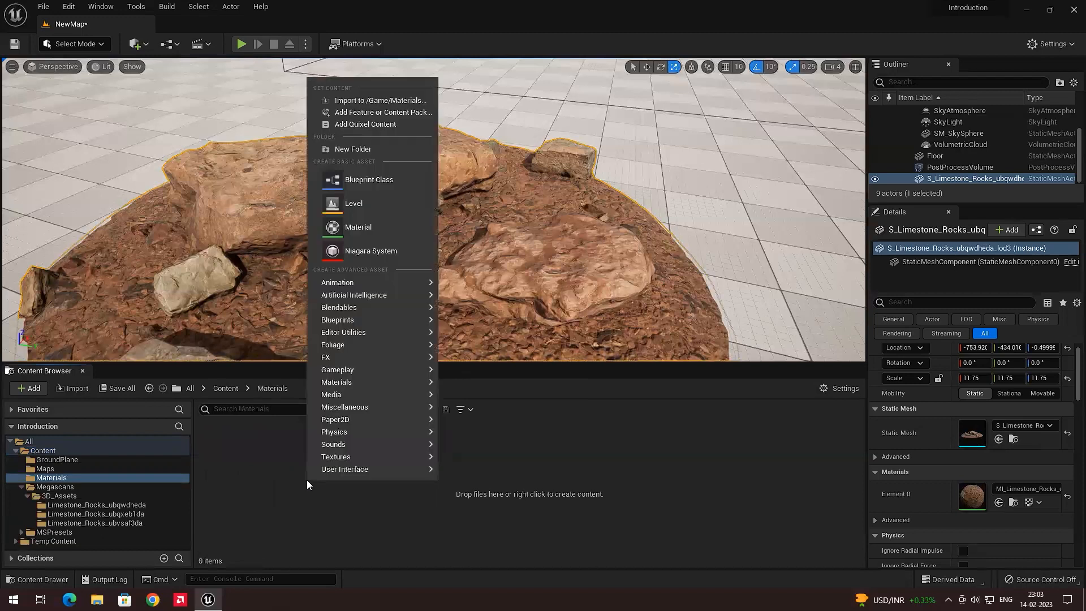
left_click(363, 231)
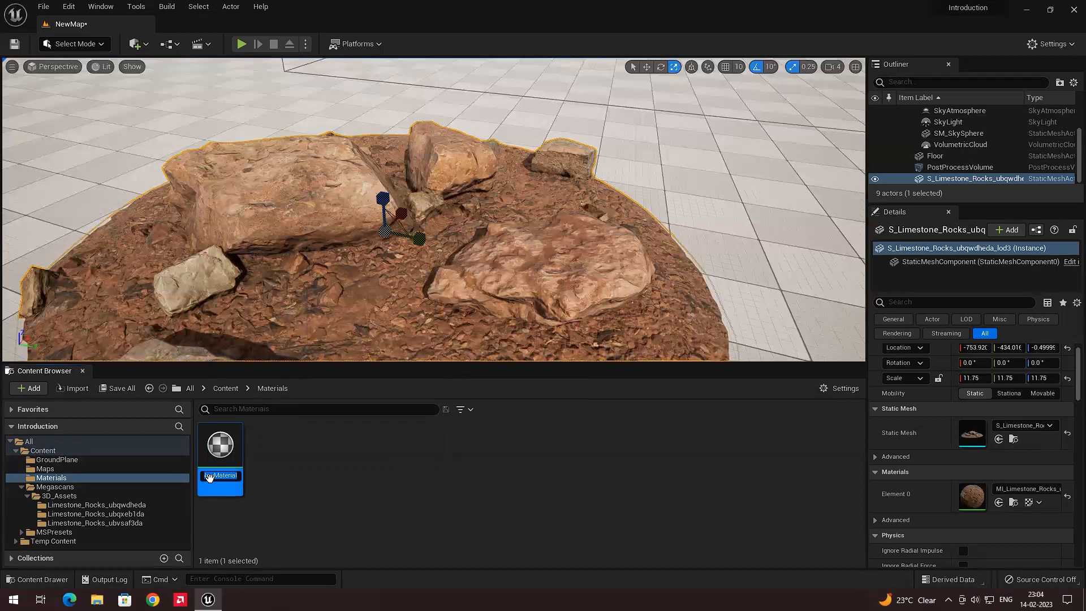
type("Bas")
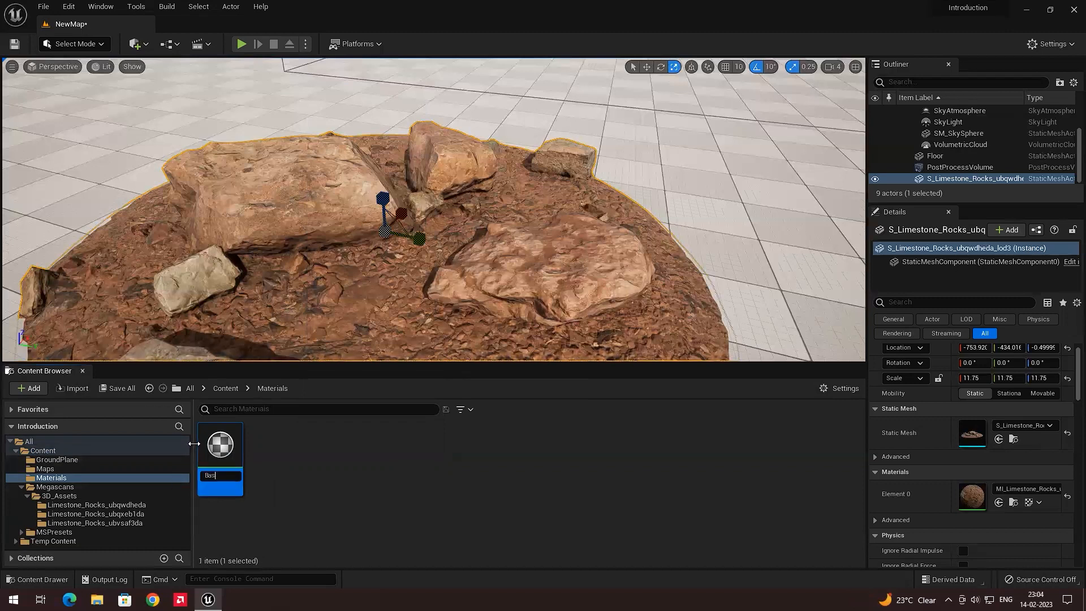
type("ic_M")
key("BackSpace")
key("BackSpace")
key("BackSpace")
key("BackSpace")
type("_")
key("Return")
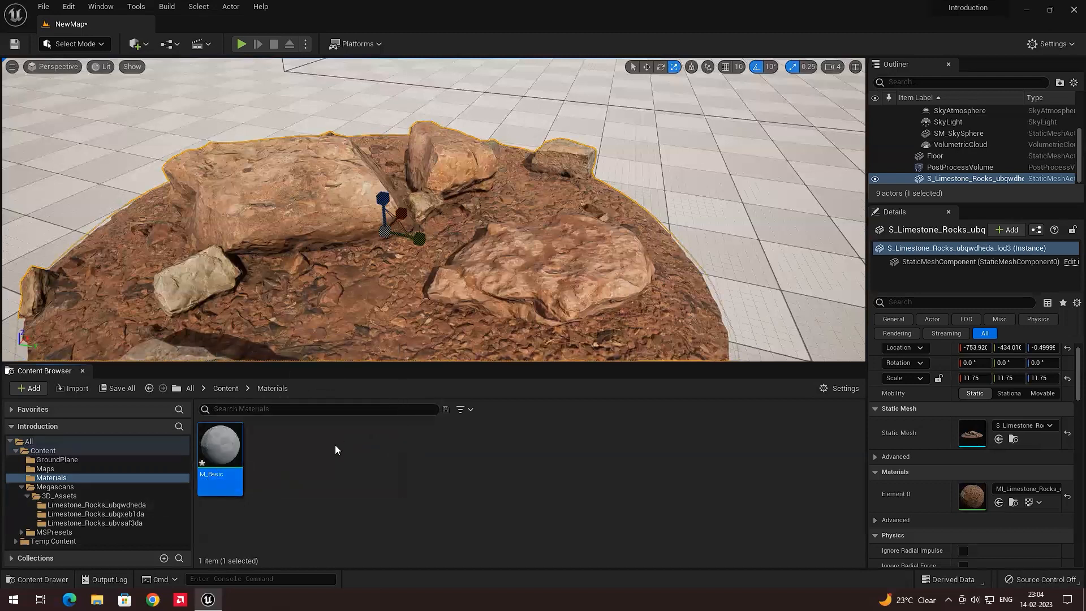
Search all content for assets whose names start with M_
left_click(307, 412)
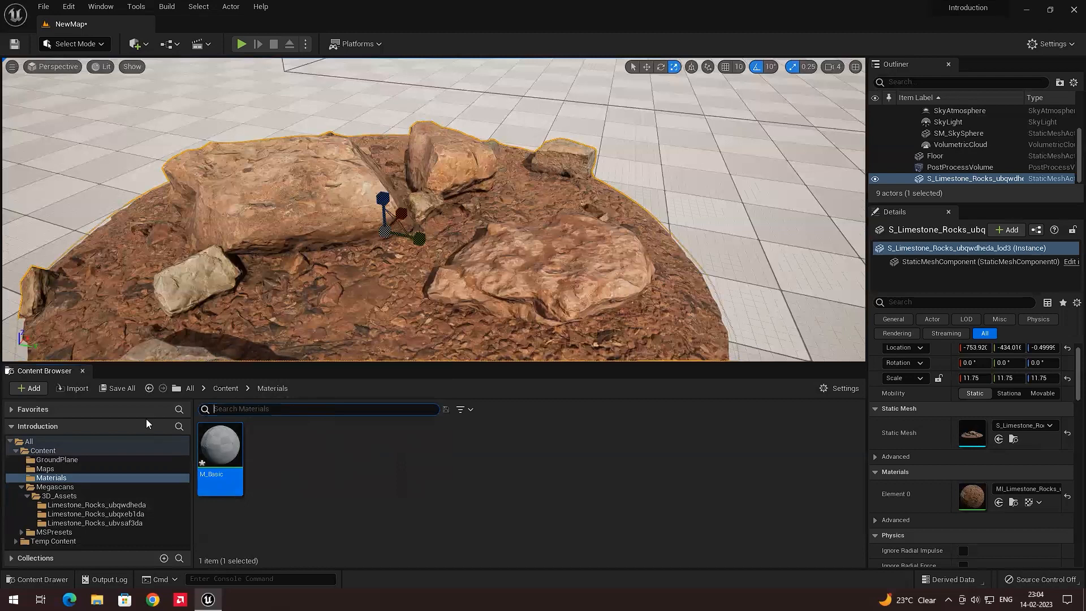
left_click(44, 440)
left_click(271, 412)
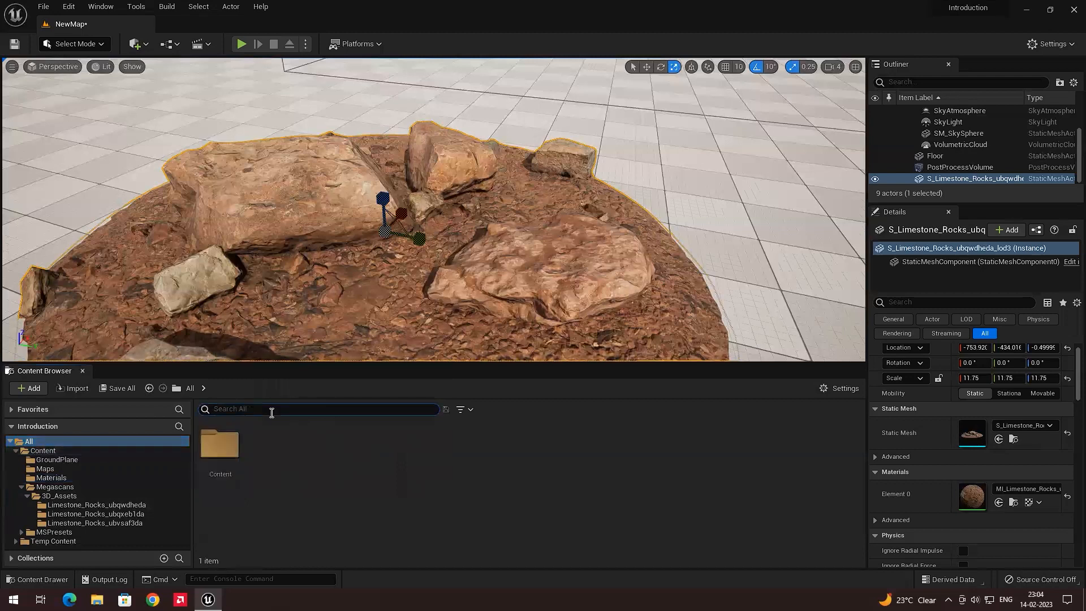
type("M_")
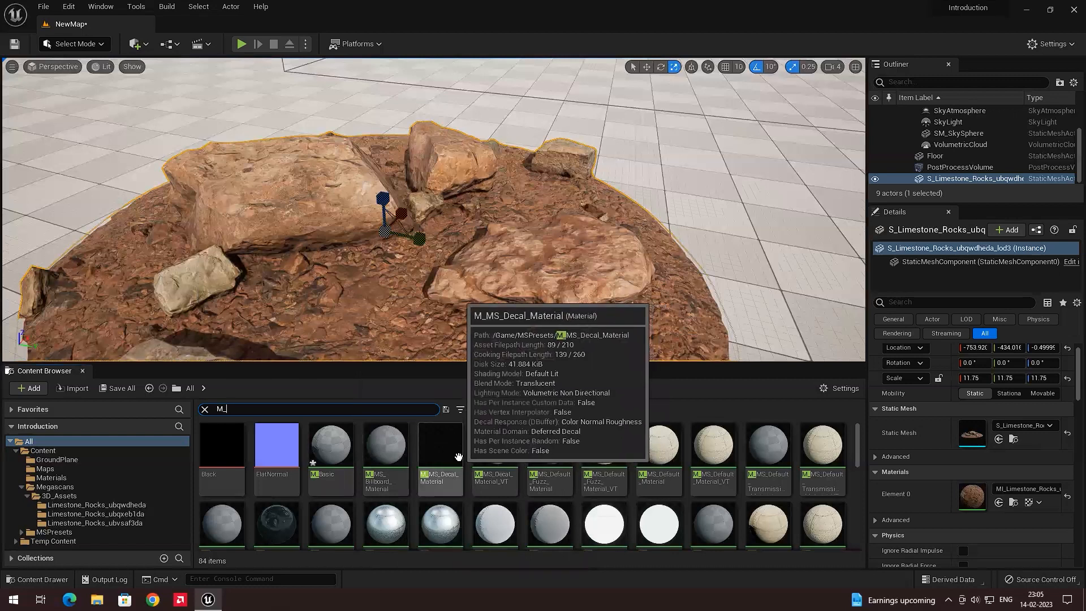
Open the M_Basic material in the Material Editor and maximize its window
left_click(53, 478)
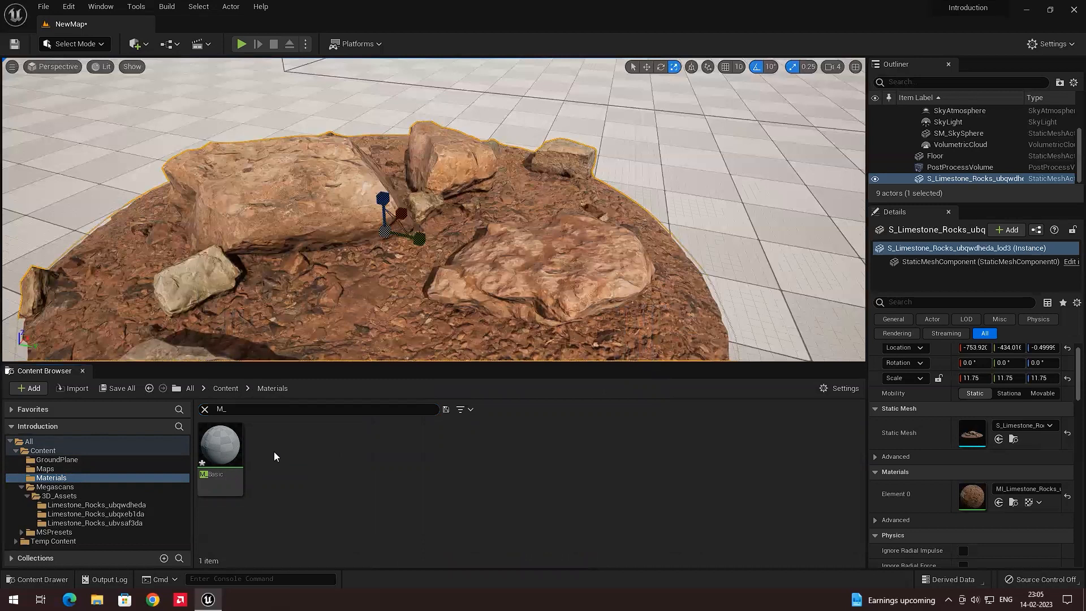
left_click(226, 457)
double_click(227, 456)
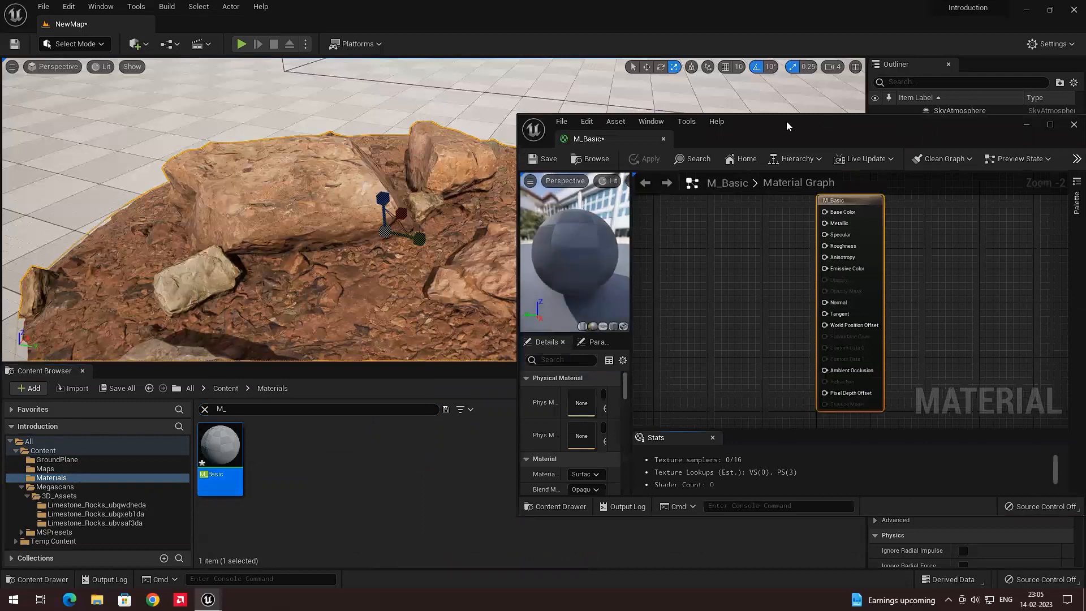
left_click_drag(786, 121, 604, 149)
double_click(615, 149)
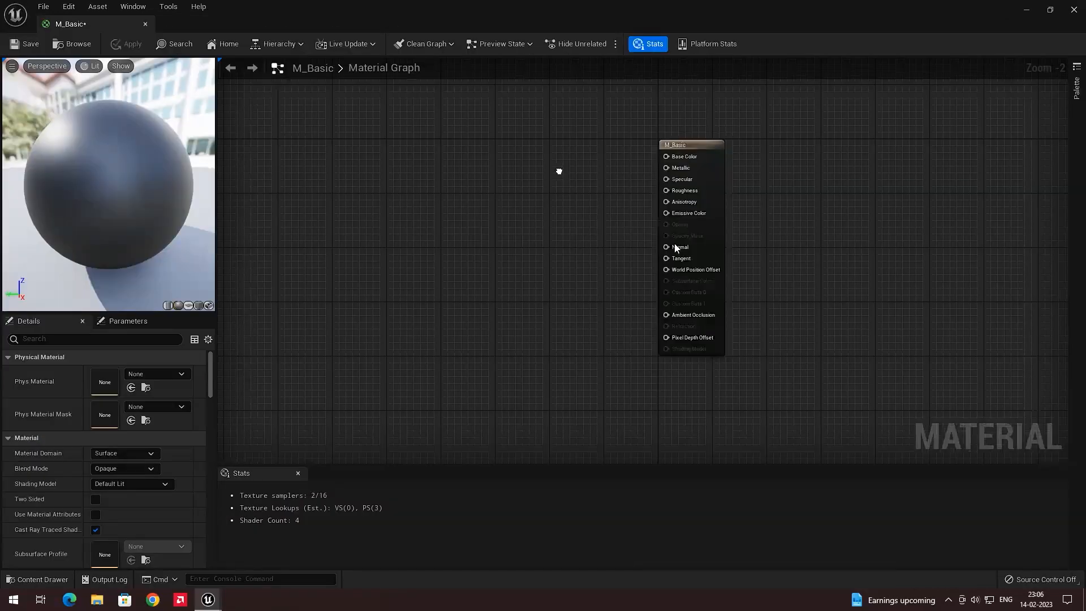
right_click_drag(559, 171, 478, 231)
mouse_move(514, 277)
right_mouse_down()
mouse_move(497, 273)
mouse_move(558, 201)
mouse_move(632, 266)
mouse_move(523, 283)
right_mouse_up()
mouse_move(621, 211)
left_mouse_down()
mouse_move(637, 199)
mouse_move(649, 206)
mouse_move(622, 202)
left_mouse_up()
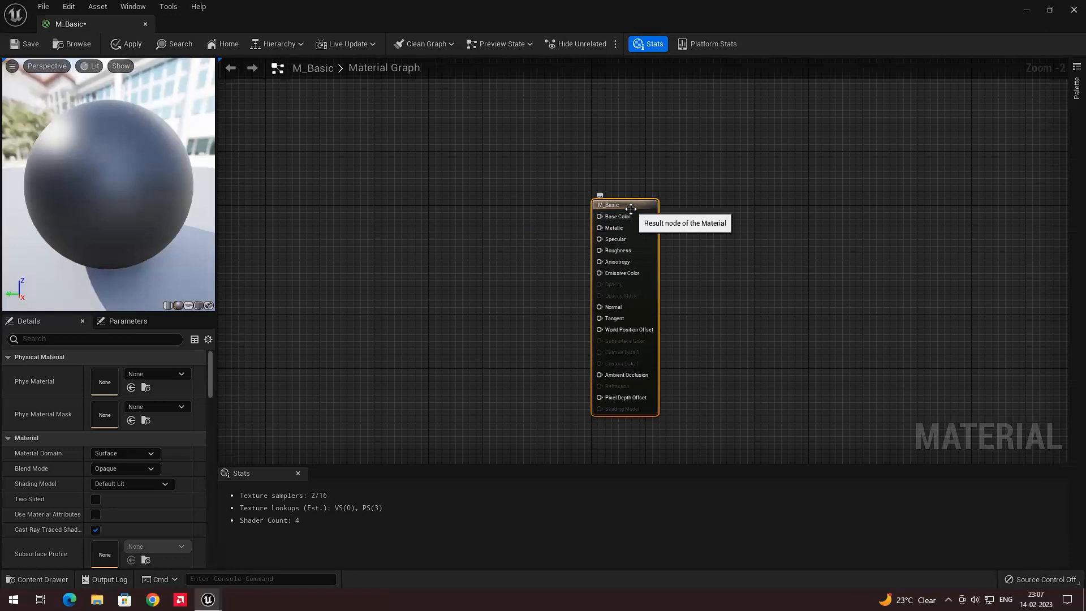
left_click_drag(632, 205, 469, 158)
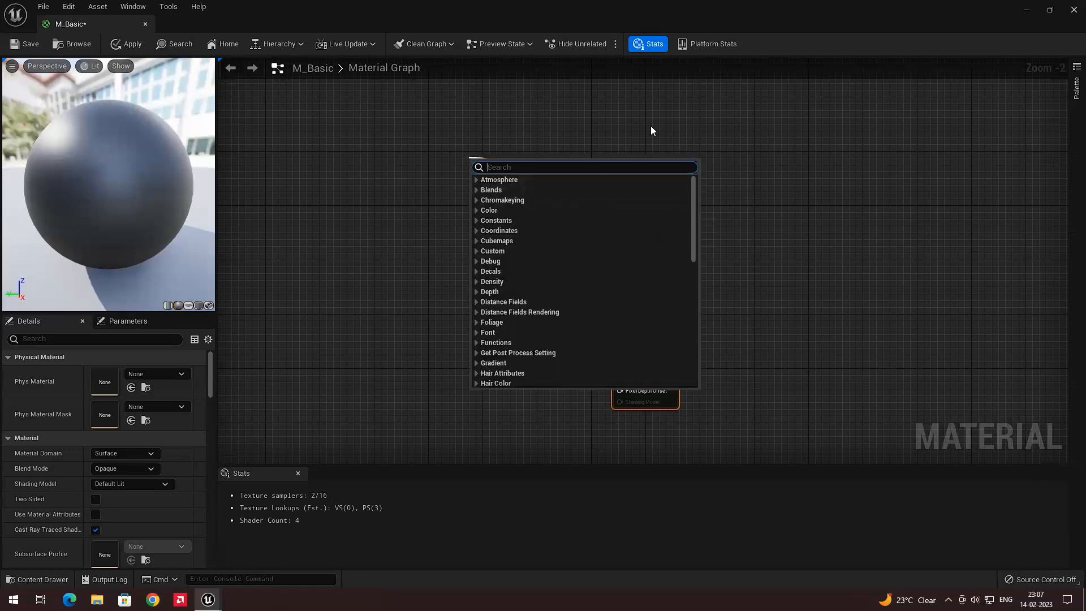
left_click(366, 208)
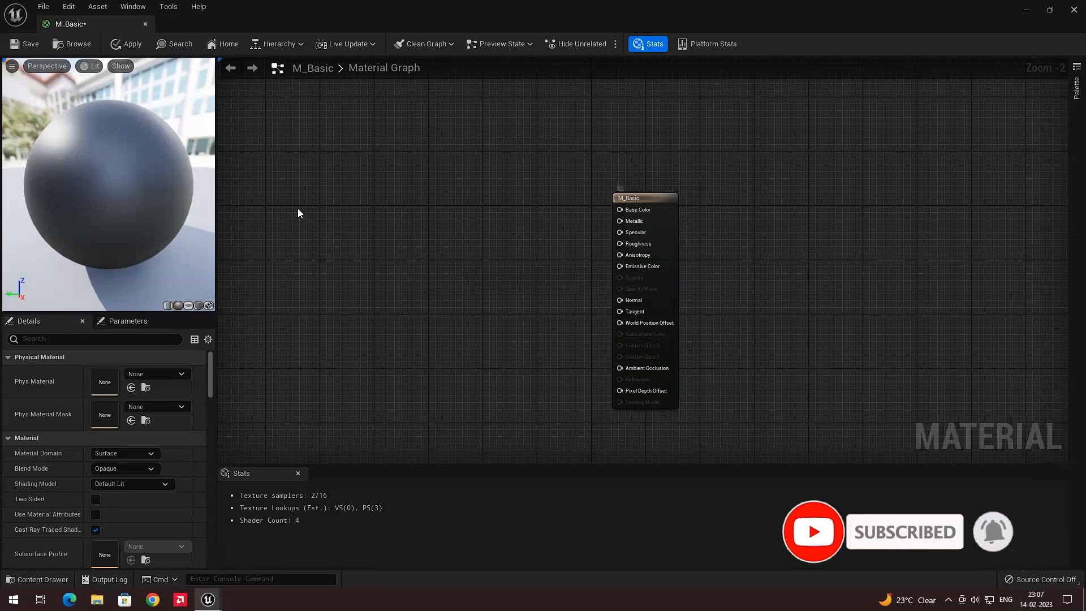
mouse_move(150, 157)
left_mouse_down()
mouse_move(134, 170)
mouse_move(149, 176)
left_mouse_up()
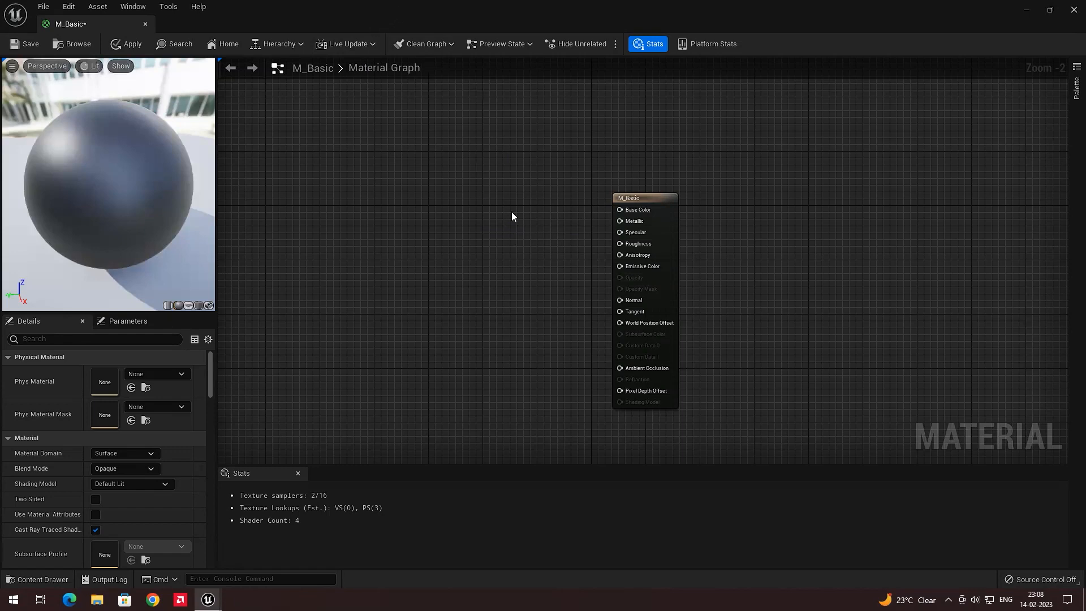
Restore the editor window and clear the Content Browser search to show the rock's textures
double_click(421, 3)
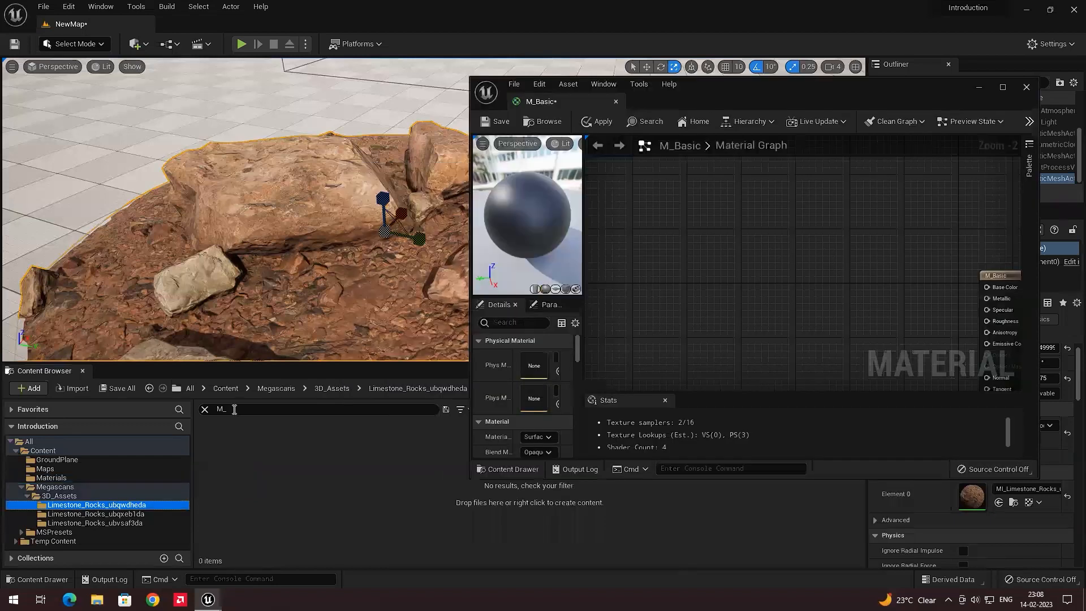
left_click(237, 409)
key("BackSpace")
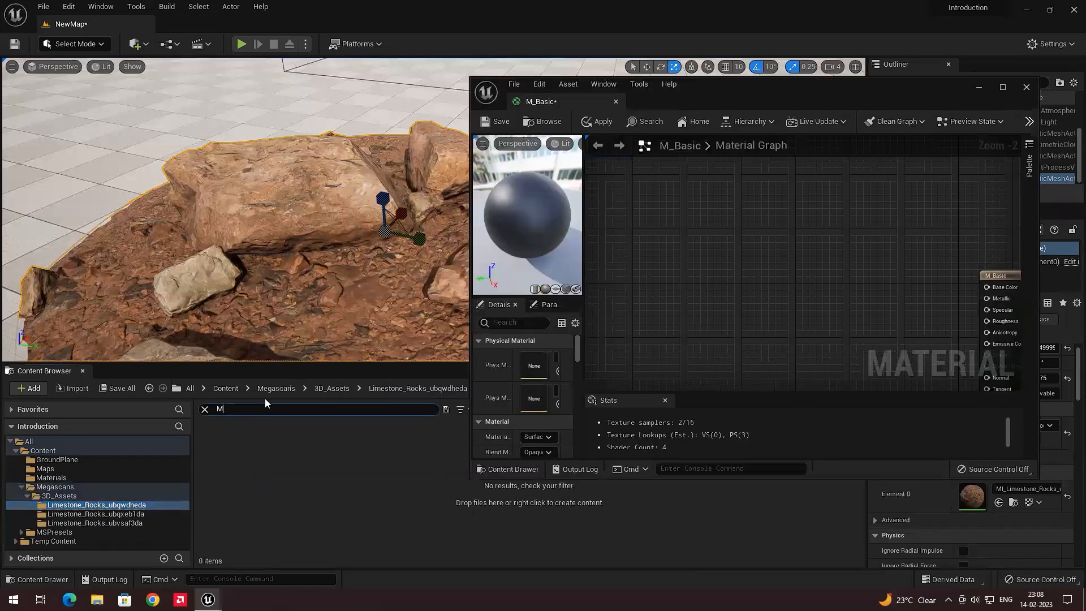
key("BackSpace")
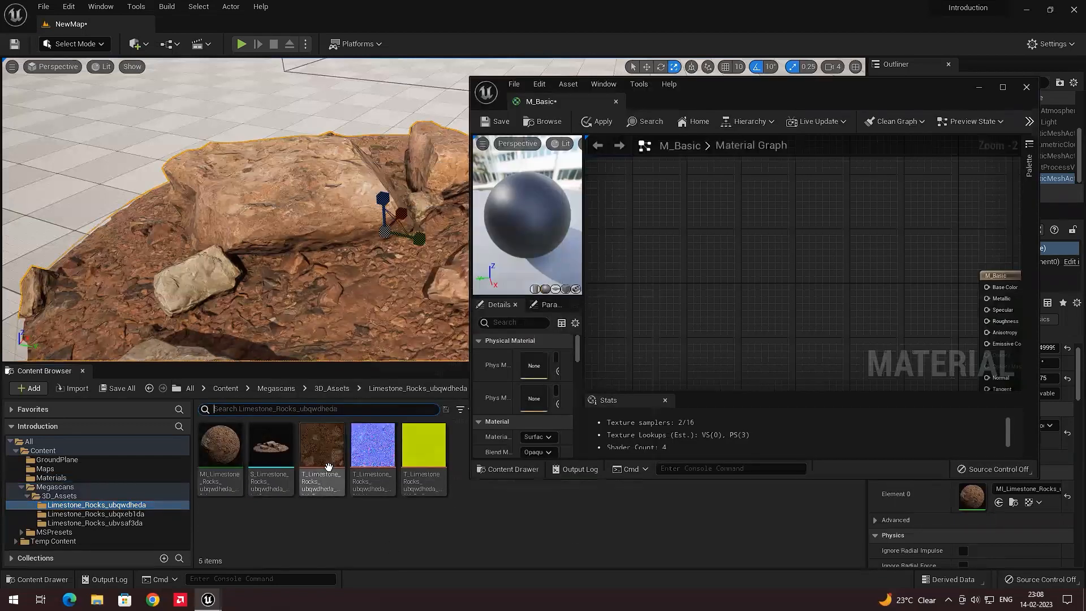
left_click(387, 456)
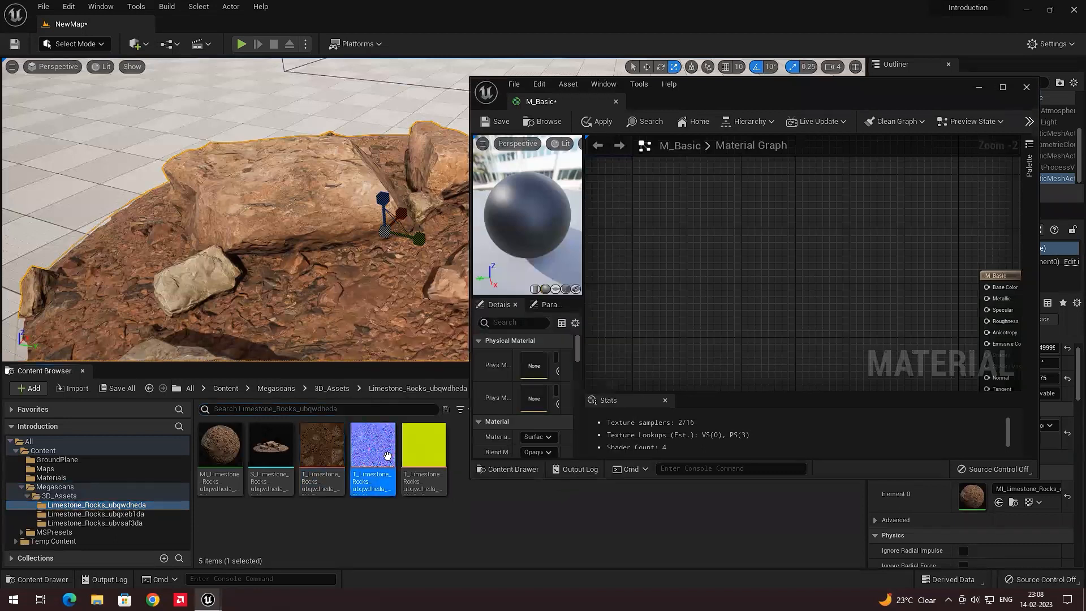
left_click(245, 456)
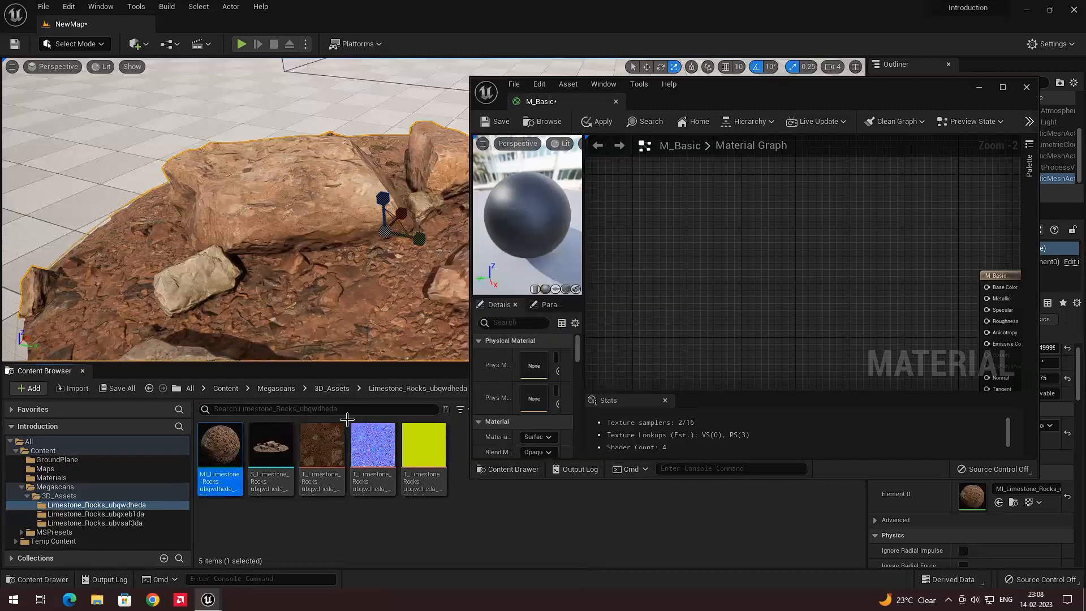
Add the rock's albedo texture to the M_Basic graph as a Texture Sample node
mouse_move(388, 447)
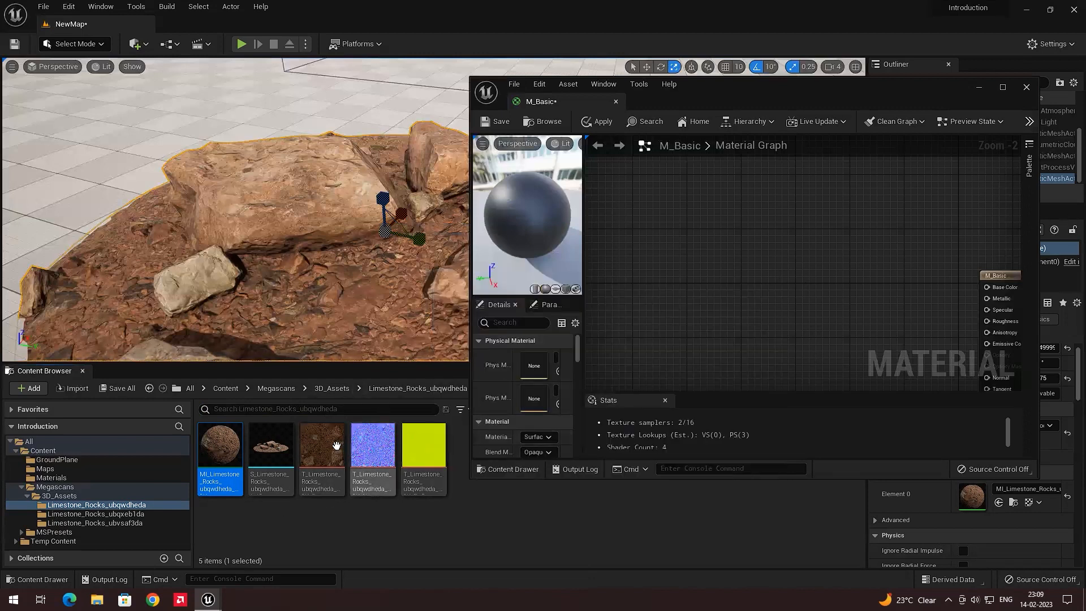
left_click(326, 453)
left_click_drag(326, 453, 830, 285)
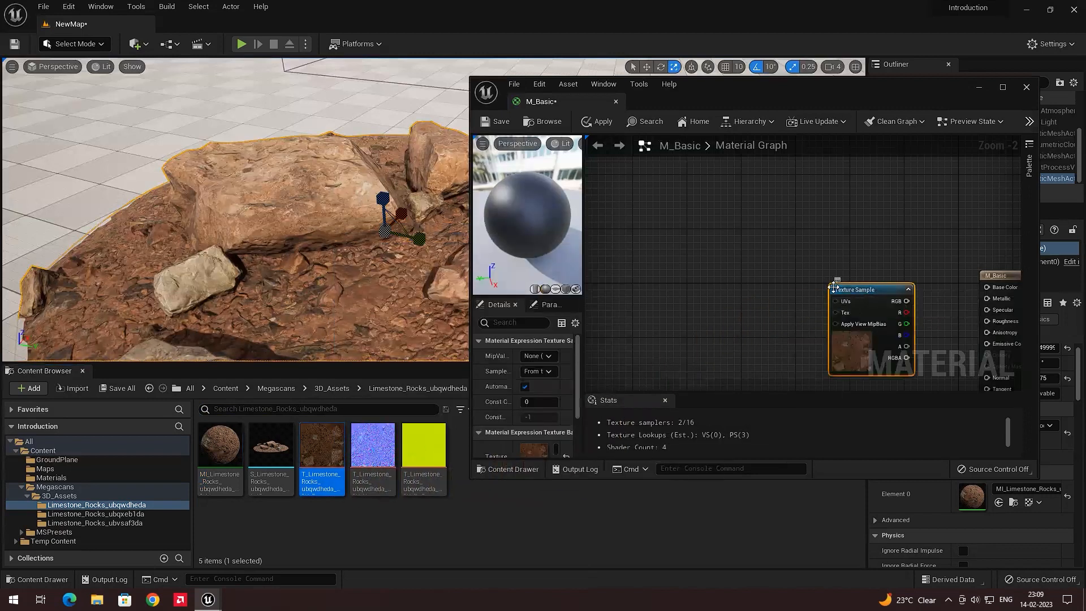
Add the rock's normal and yellow packed-map textures to the graph as Texture Sample nodes
left_click_drag(735, 90, 496, 2)
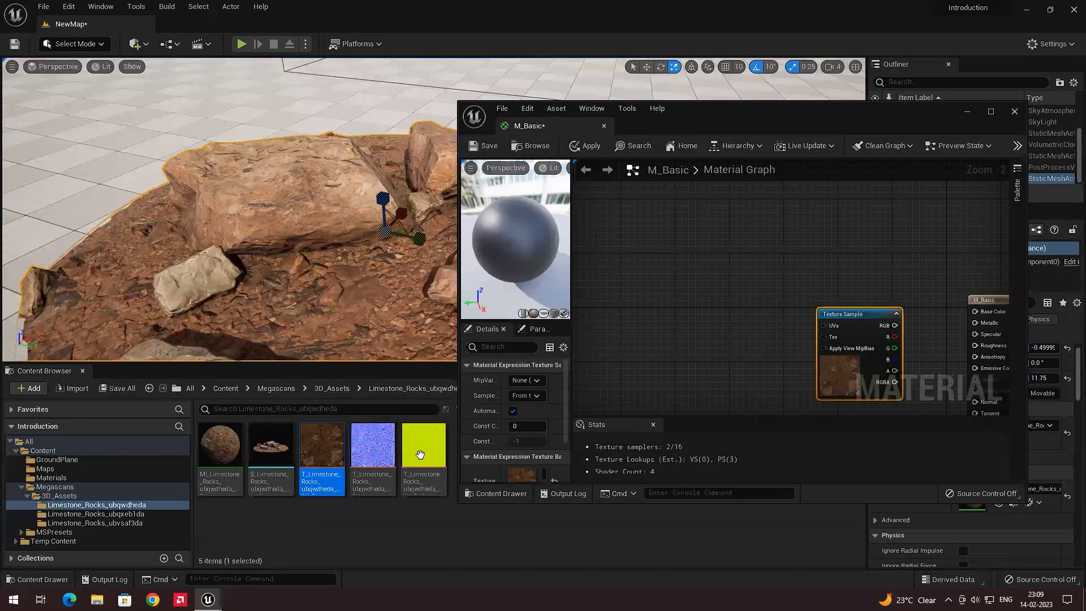
left_click_drag(718, 336, 719, 337)
left_click_drag(428, 451, 645, 309)
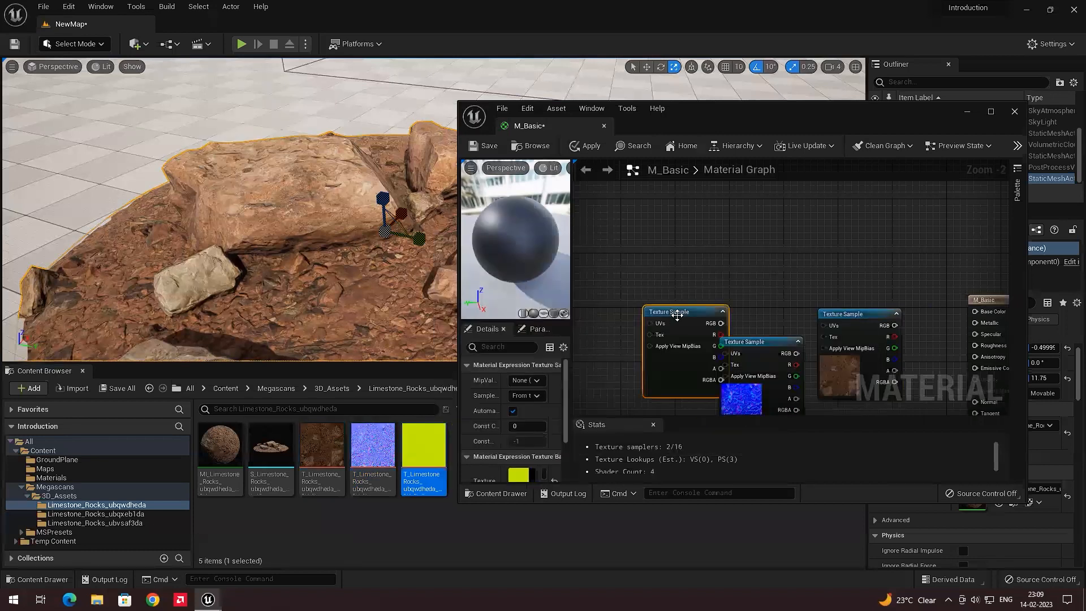
Maximize the Material Editor and arrange the albedo, normal and packed-map Texture Sample nodes in a vertical column
left_click(991, 111)
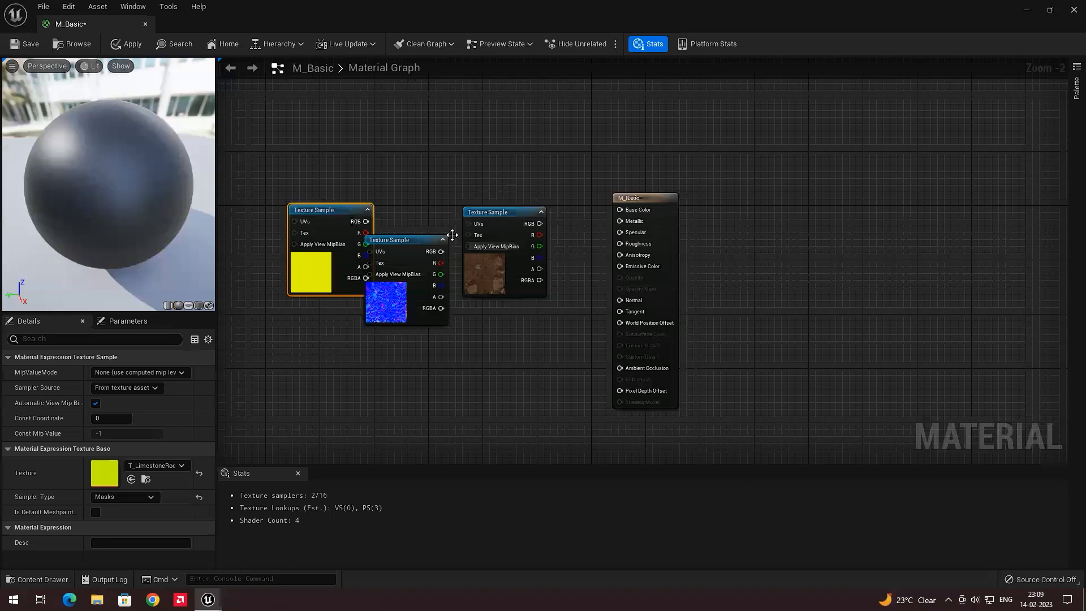
left_click_drag(453, 235, 439, 208)
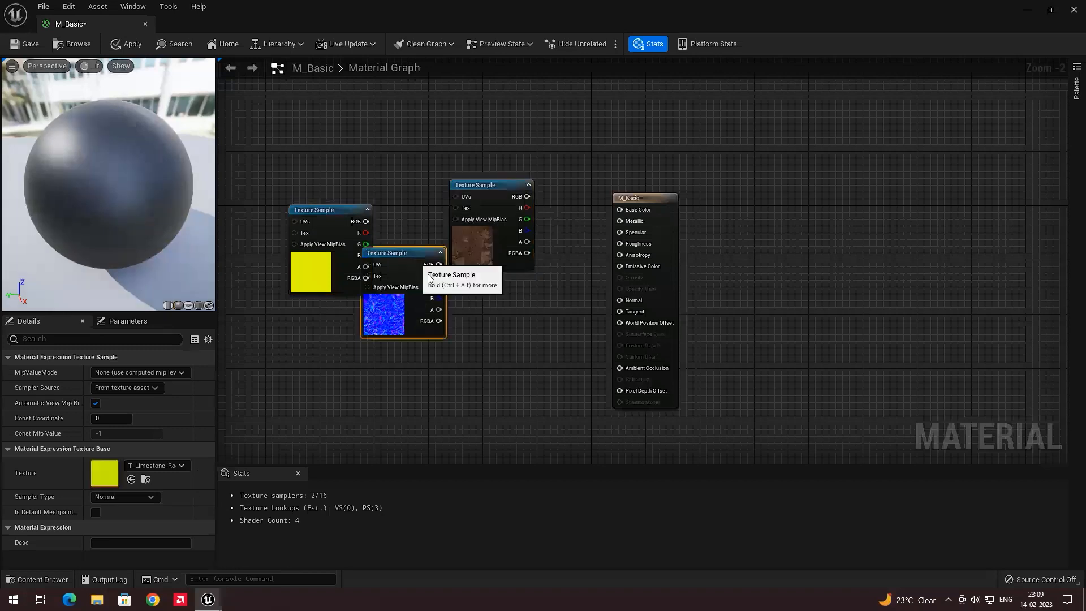
left_click_drag(415, 265, 474, 319)
left_click_drag(340, 237, 453, 423)
scroll(502, 347, "down", 1)
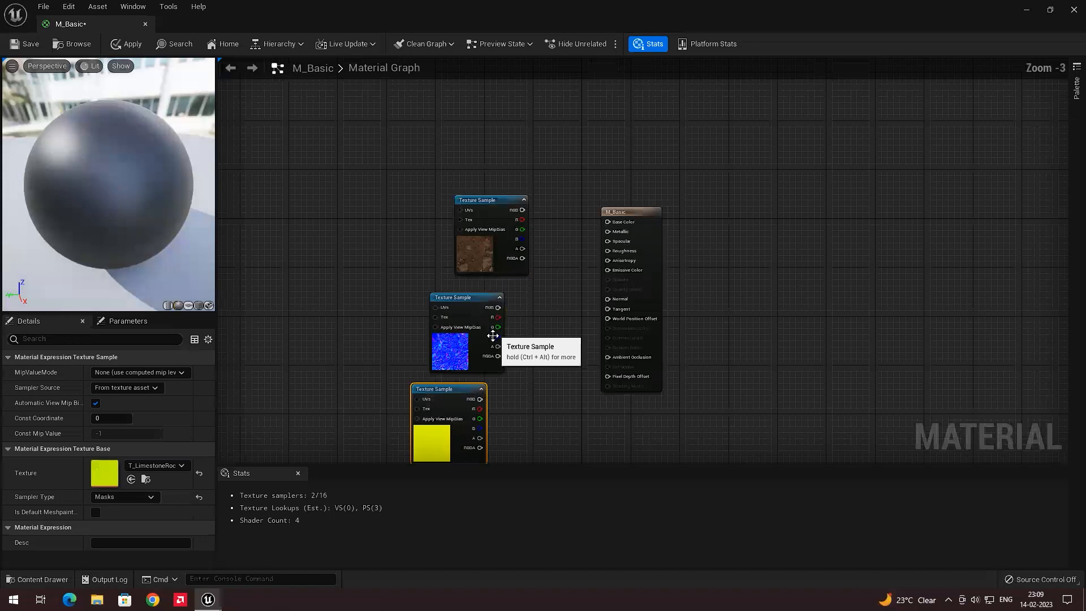
scroll(476, 276, "up", 1)
right_click_drag(476, 277, 487, 250)
left_click_drag(472, 272, 445, 266)
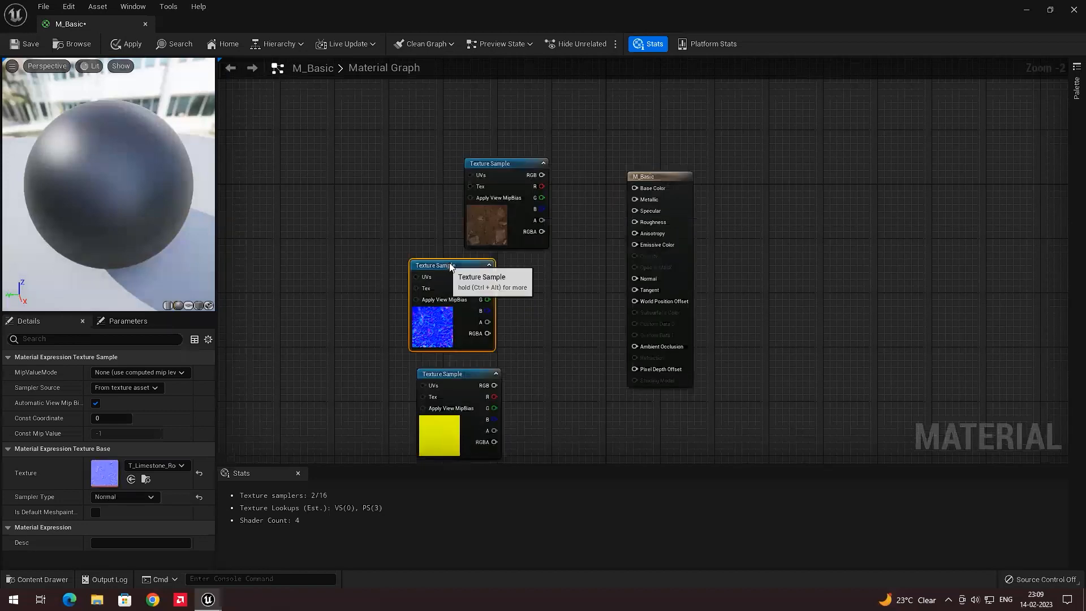
left_click_drag(506, 164, 459, 151)
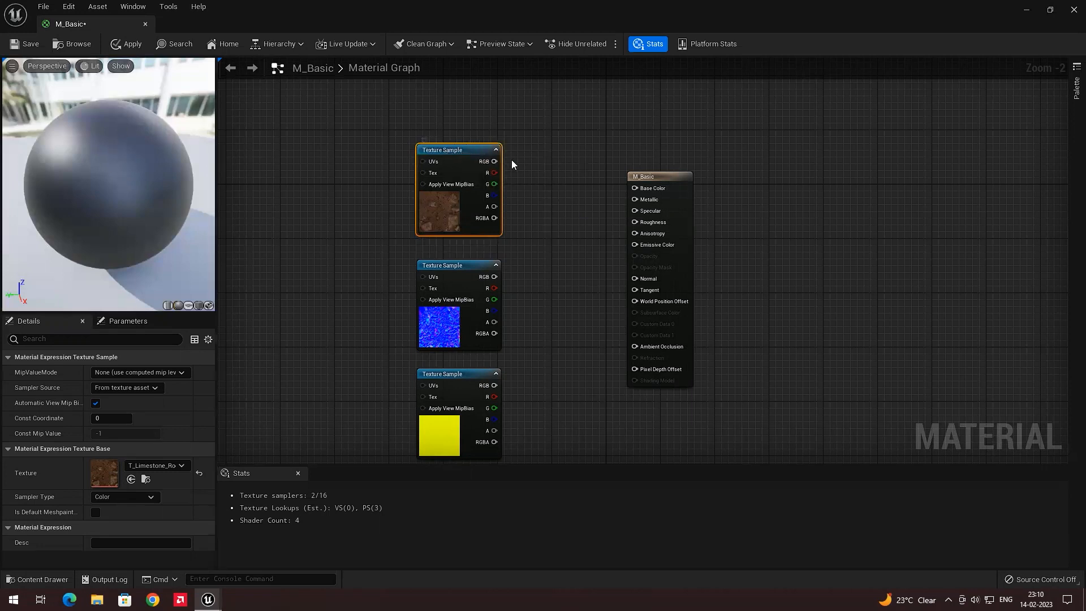
Connect the albedo texture's RGB to Base Color and the normal texture's RGB to Normal
left_click_drag(503, 161, 634, 188)
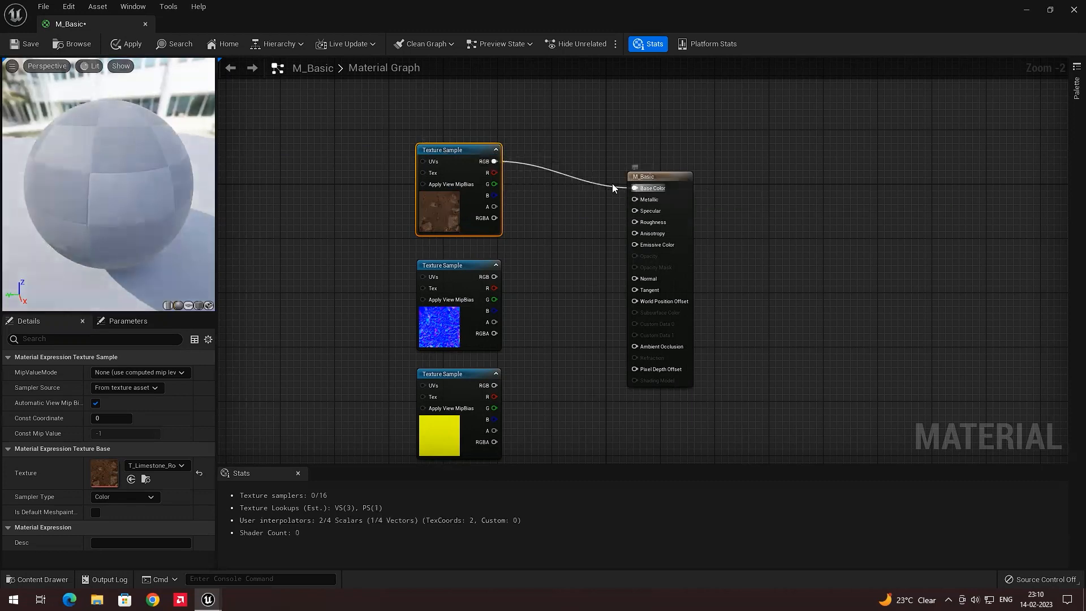
left_click_drag(135, 165, 65, 177)
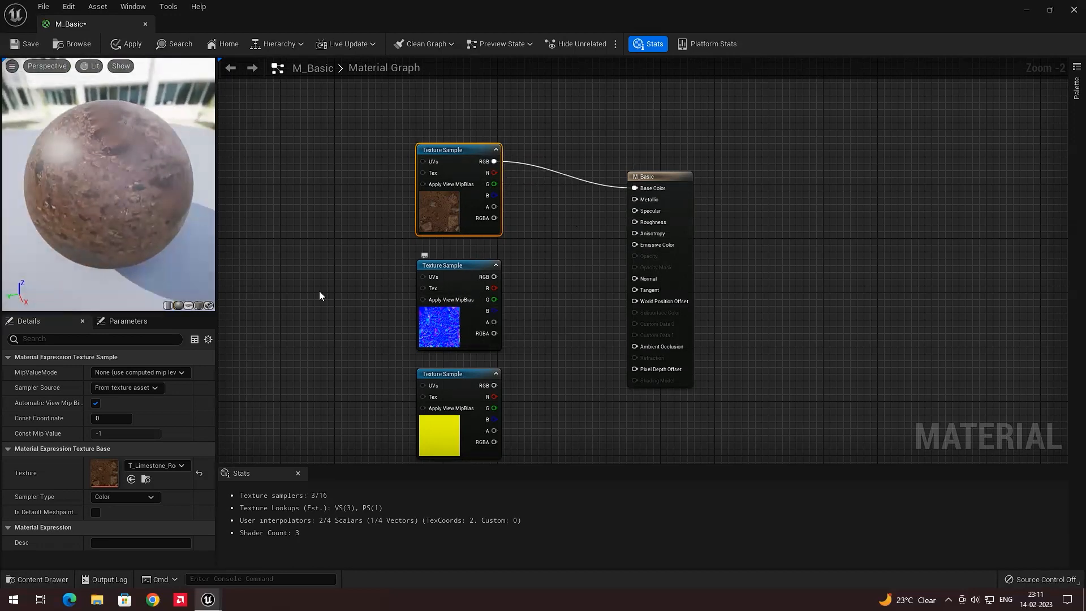
left_click_drag(125, 181, 96, 182)
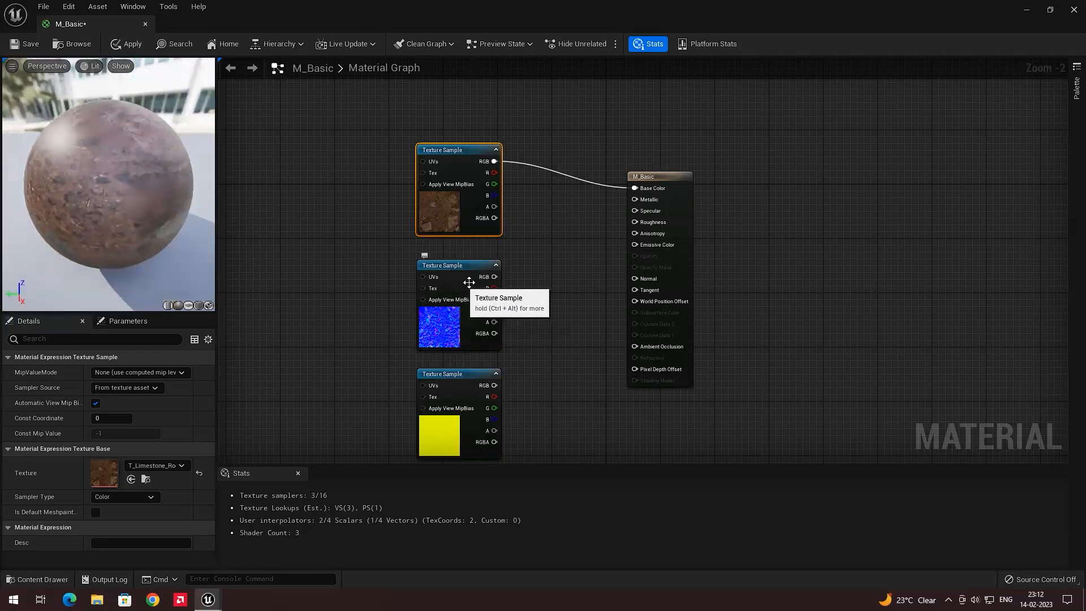
left_click_drag(495, 277, 645, 278)
Connect the packed-map texture's R channel to Metallic and its G channel to Roughness
left_click(510, 374)
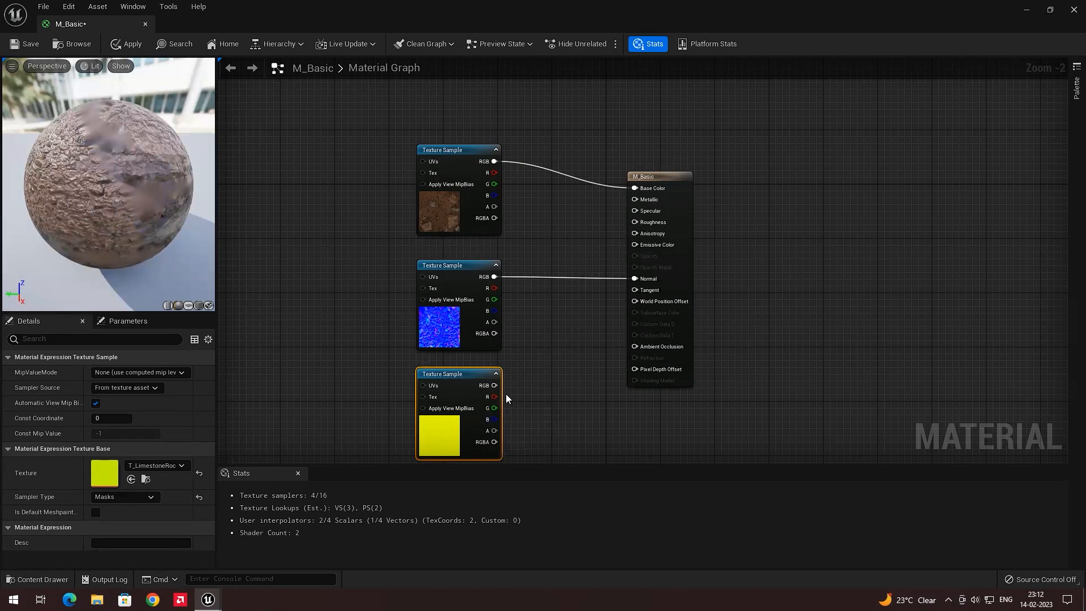
left_click_drag(494, 397, 634, 199)
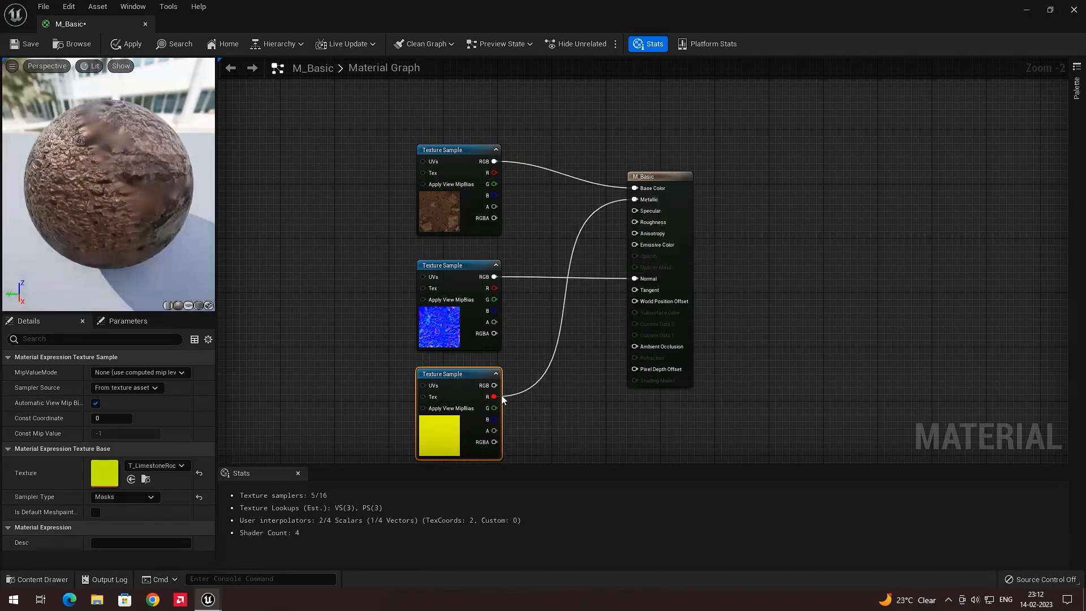
left_click_drag(495, 407, 635, 222)
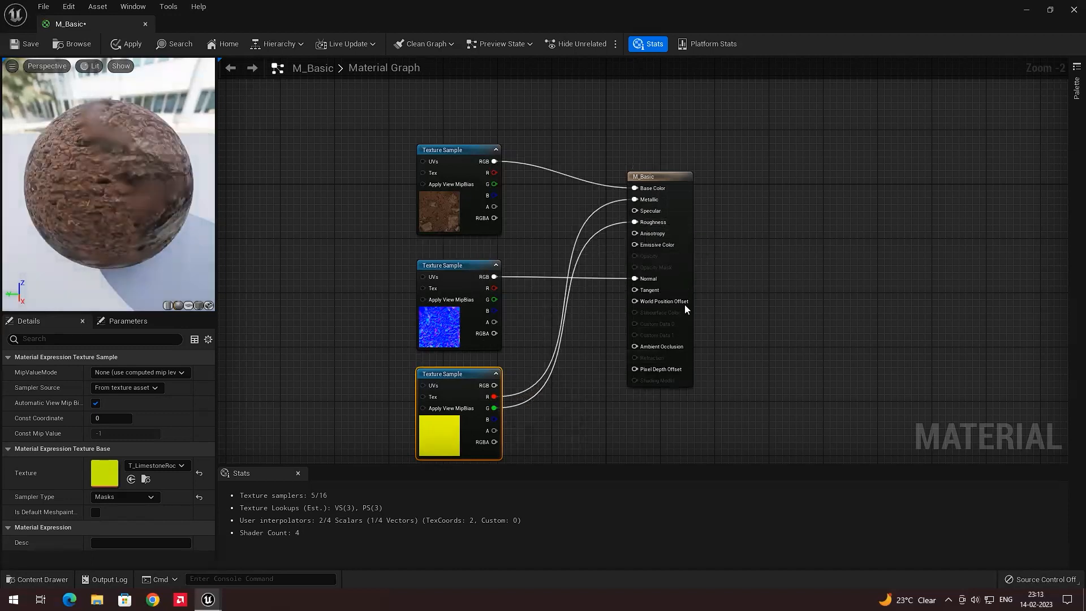
Save the M_Basic material and close the Material Editor
scroll(642, 294, "down", 1)
scroll(701, 288, "down", 1)
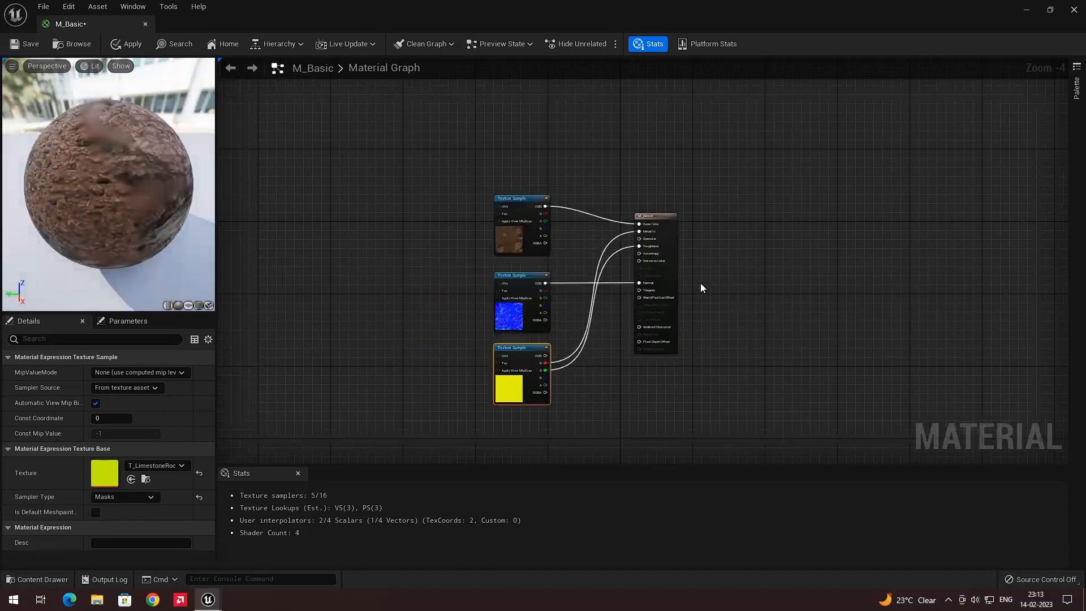
scroll(681, 251, "down", 1)
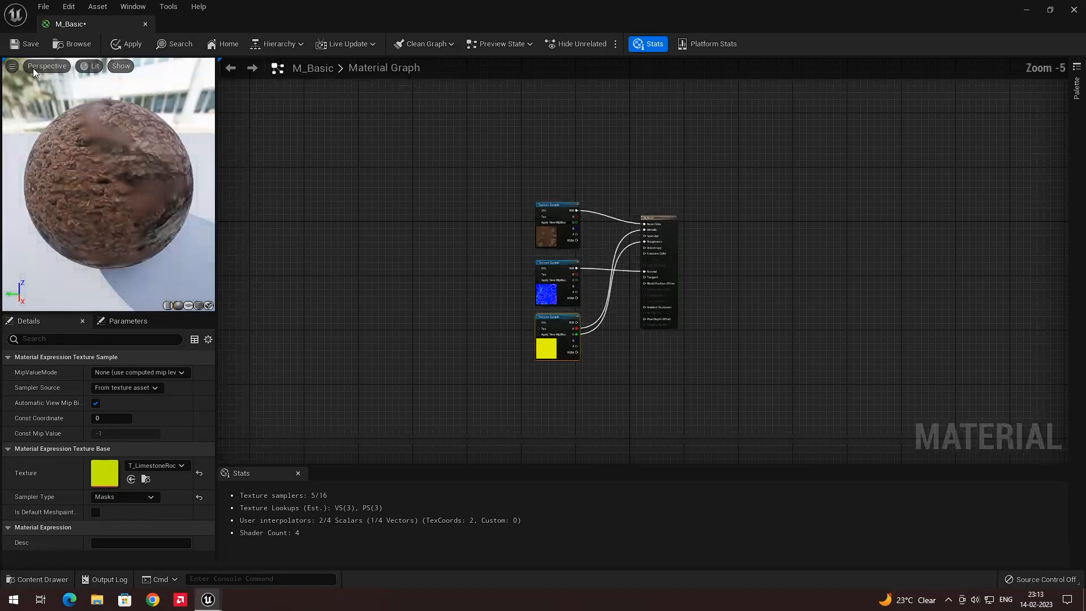
left_click(29, 44)
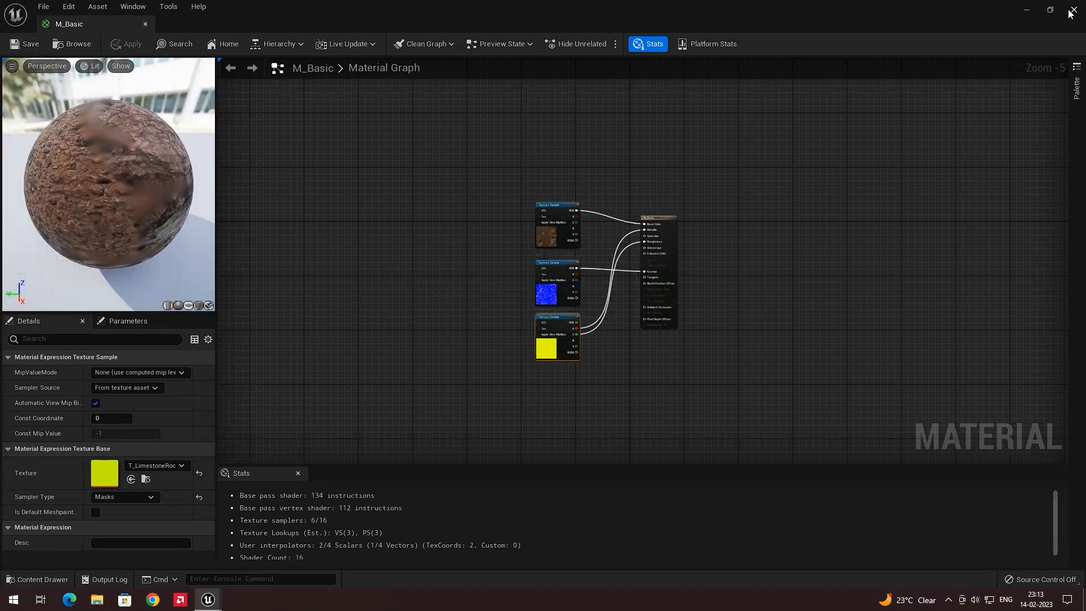
left_click(1074, 10)
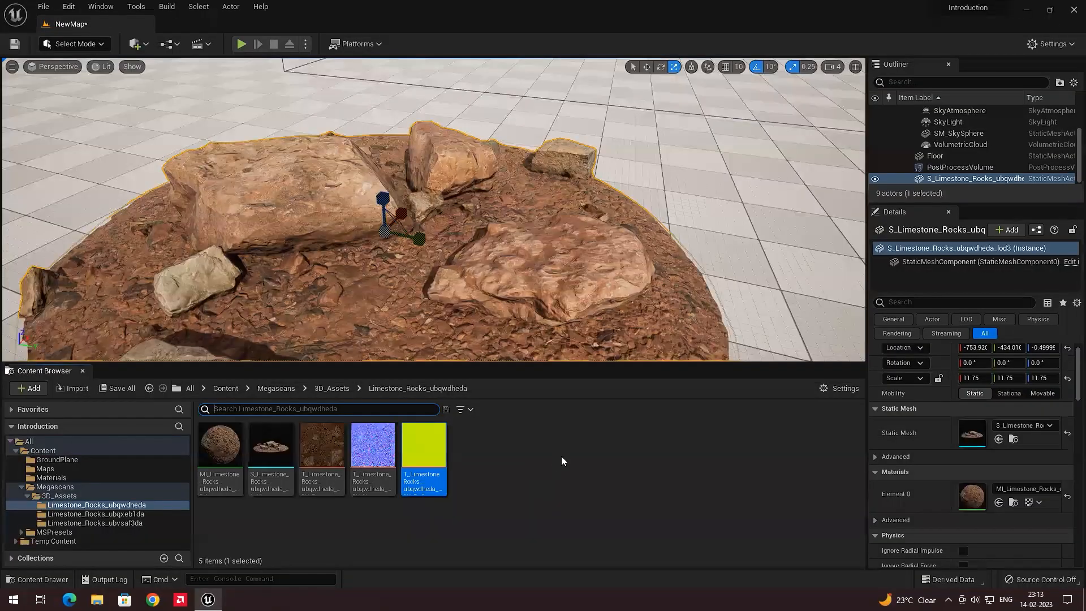
Open M_Basic from the Materials folder to review its node graph
left_click(54, 478)
left_click(237, 452)
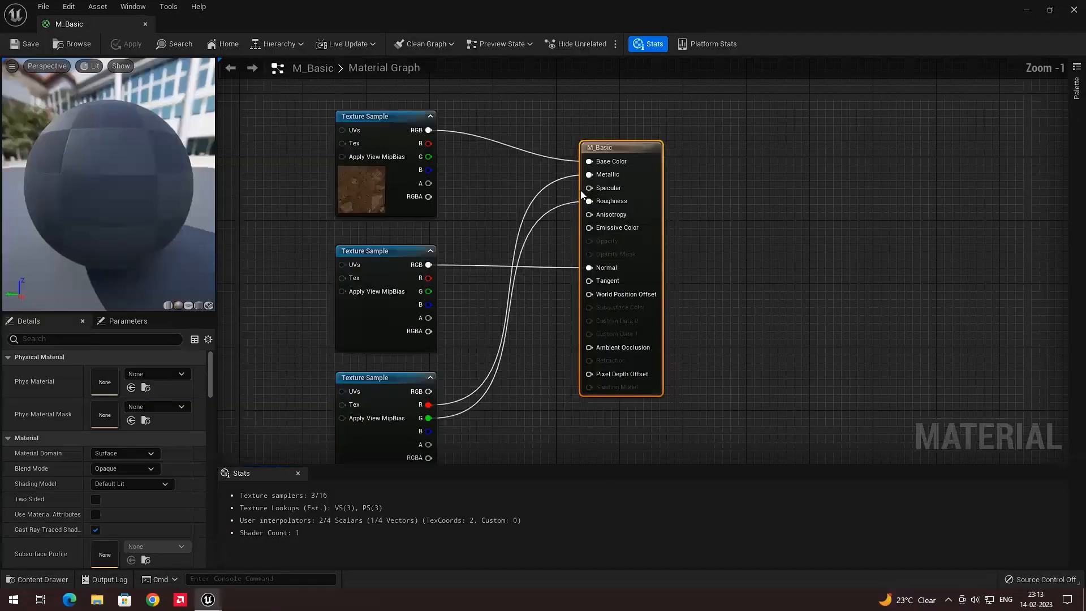
scroll(581, 193, "down", 2)
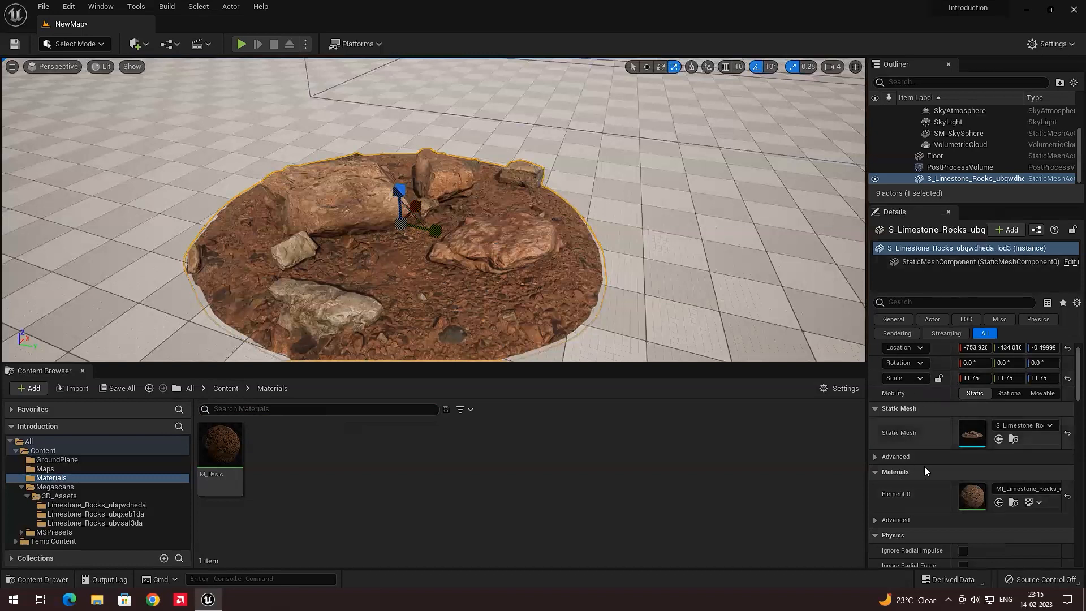
Assign M_Basic to the rock's Element 0 material slot, then undo the assignment
left_click(1025, 488)
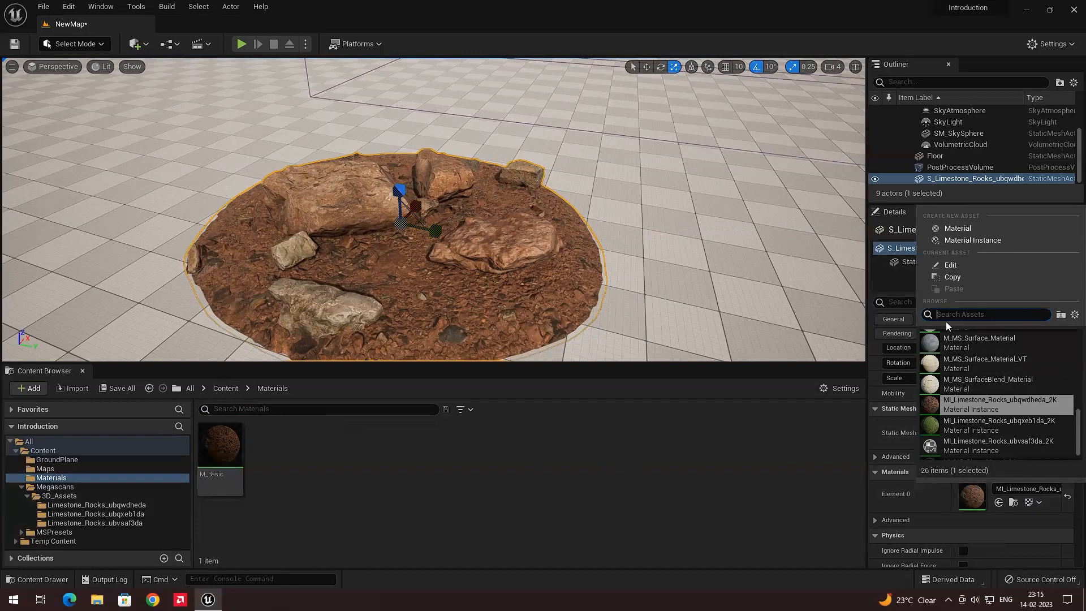
left_click(380, 500)
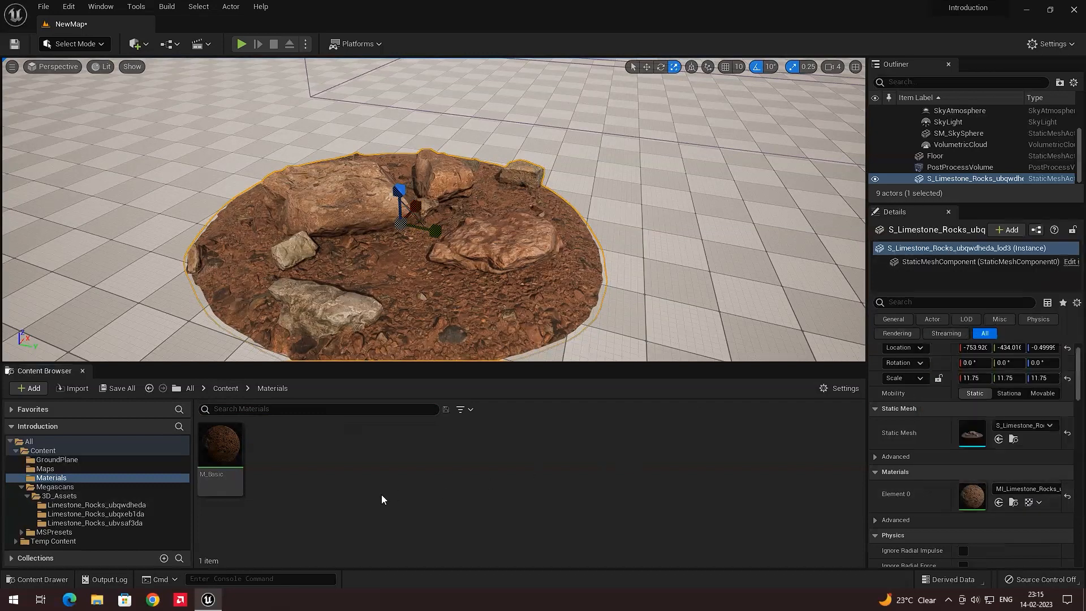
left_click(68, 481)
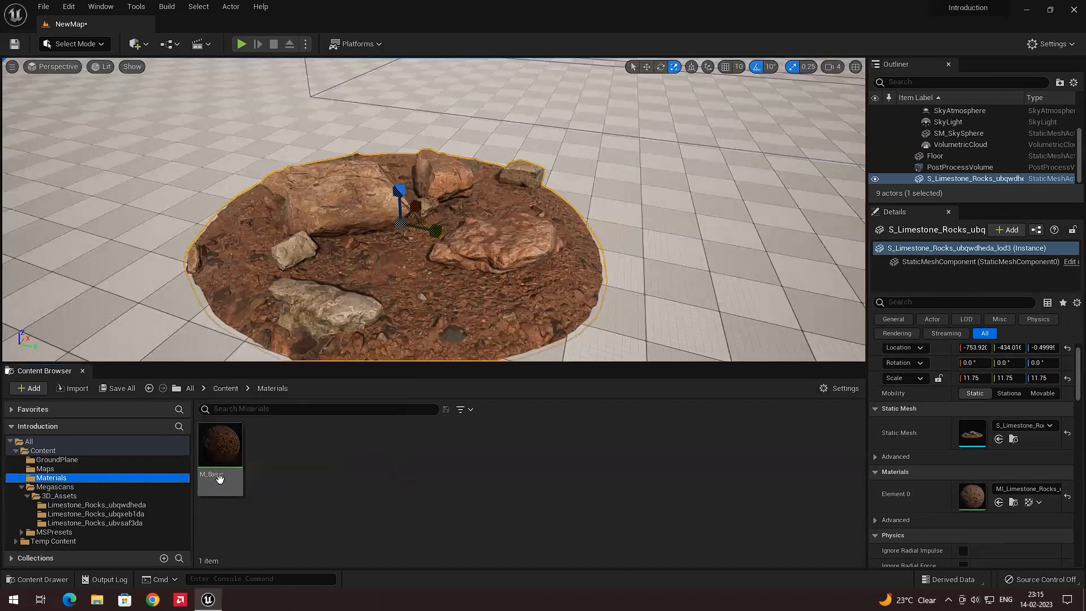
left_click(1026, 489)
type("M_bas")
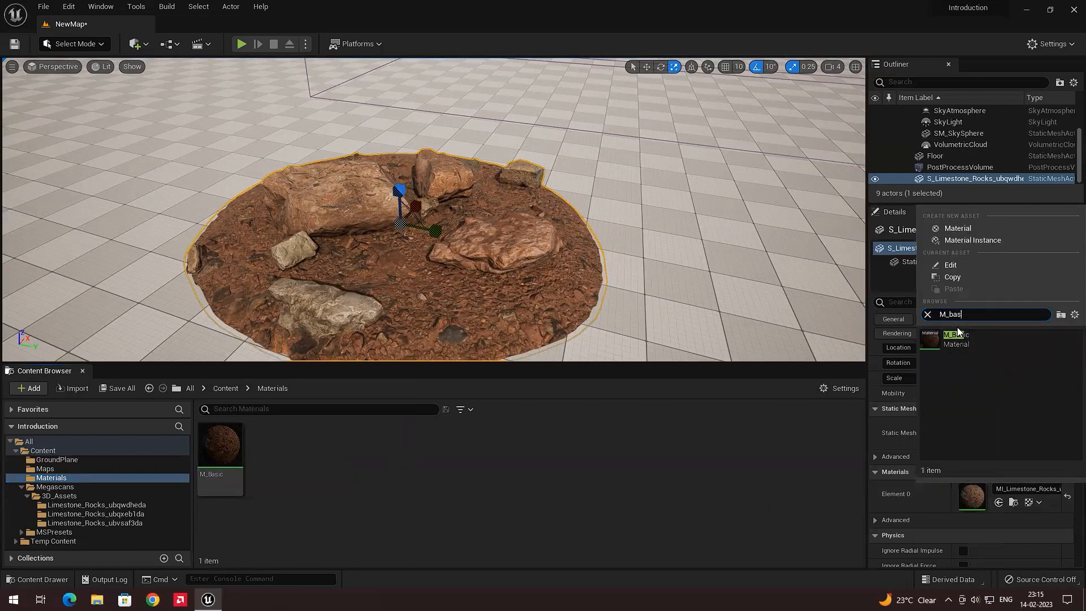
left_click(957, 347)
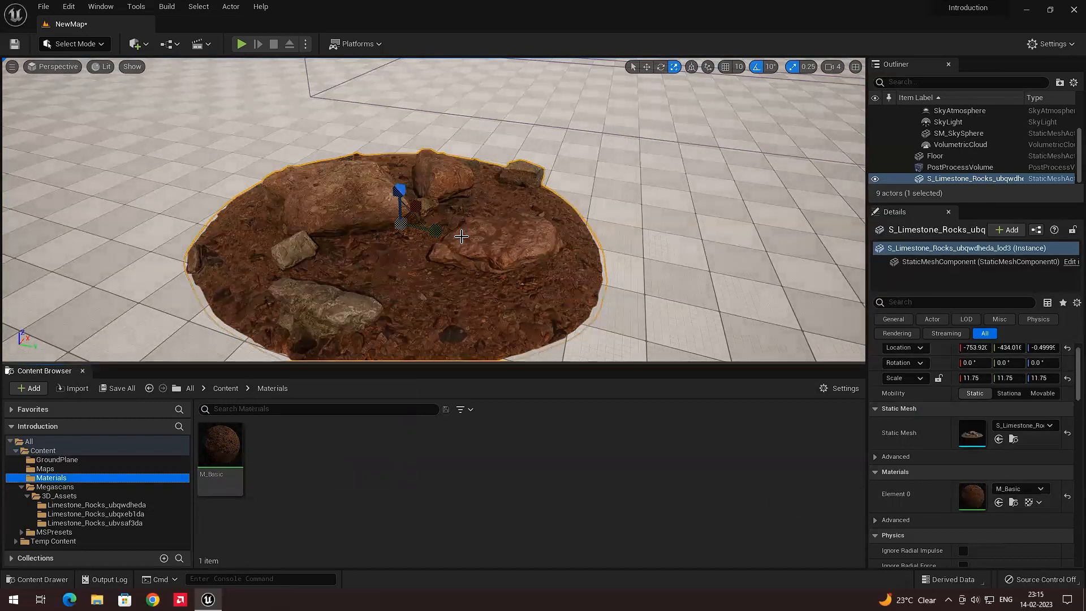
key("ctrl+z")
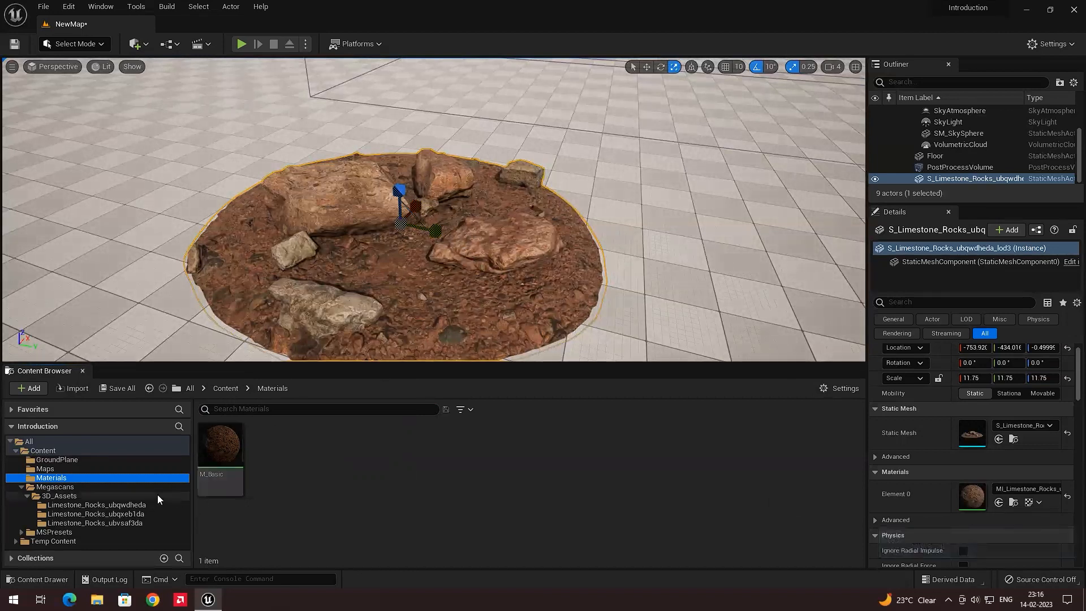
Apply M_Basic from the Materials folder onto the limestone rock in the level
left_click(134, 505)
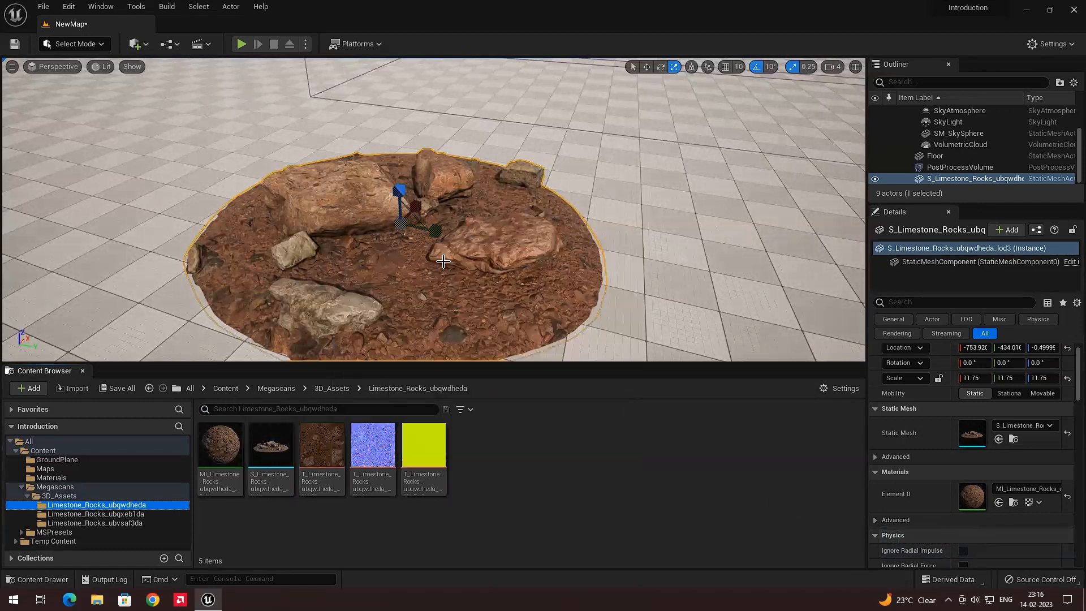
left_click(73, 478)
left_click_drag(220, 447, 389, 296)
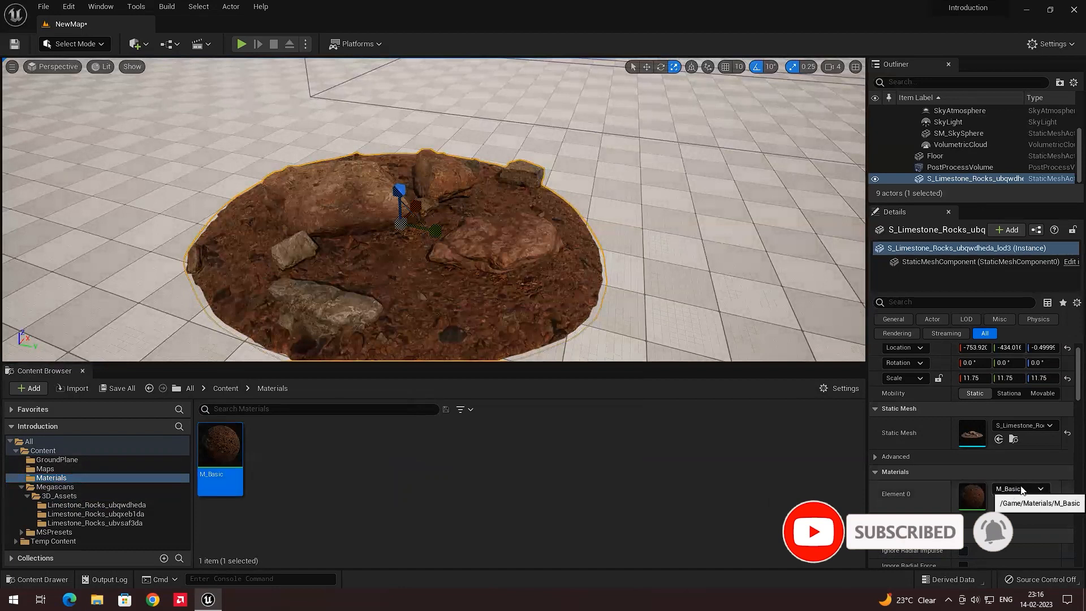
left_click_drag(220, 452, 387, 315)
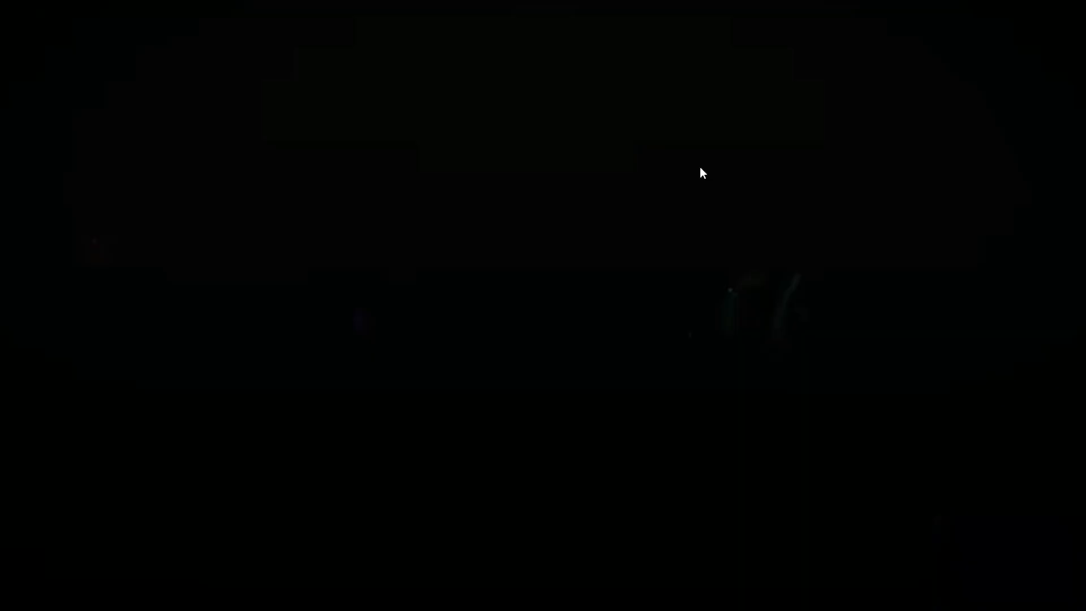